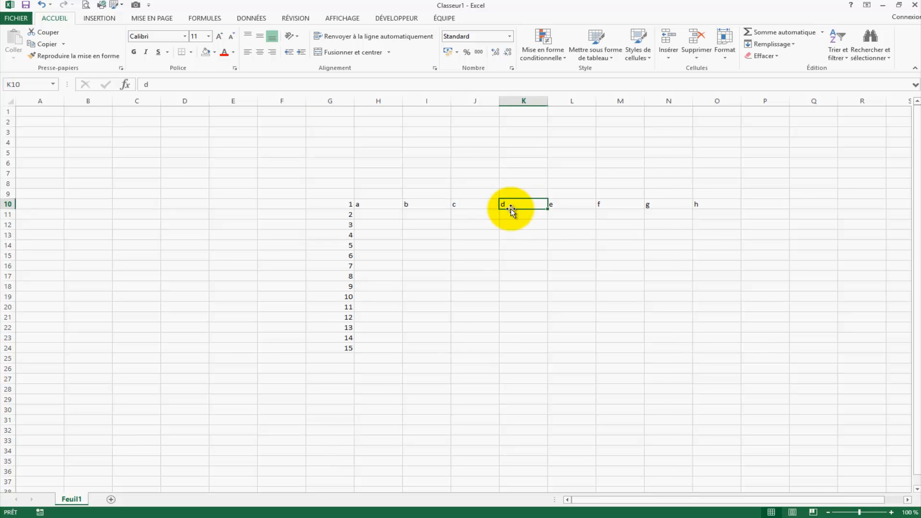
Select single cells one after another in and around the table, including H16 and G22
{"action": "left_click", "coordinate": [358, 269]}
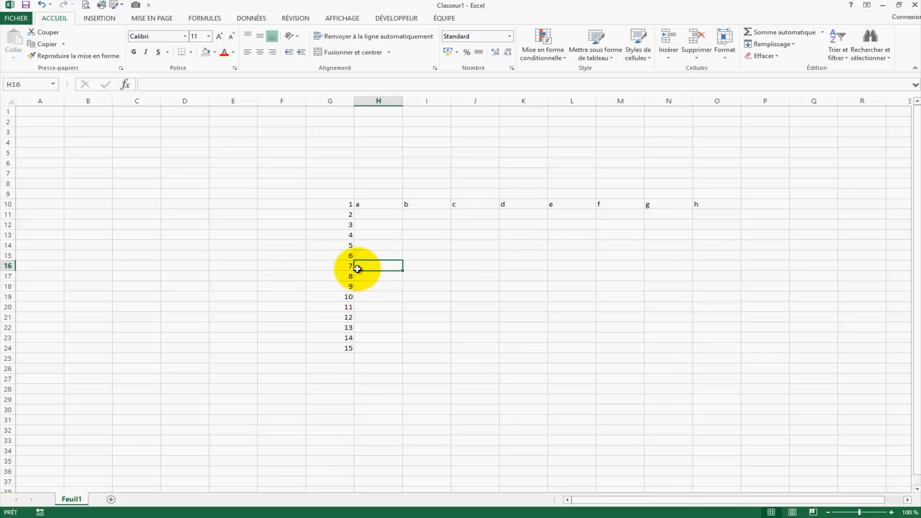
{"action": "left_click", "coordinate": [333, 328]}
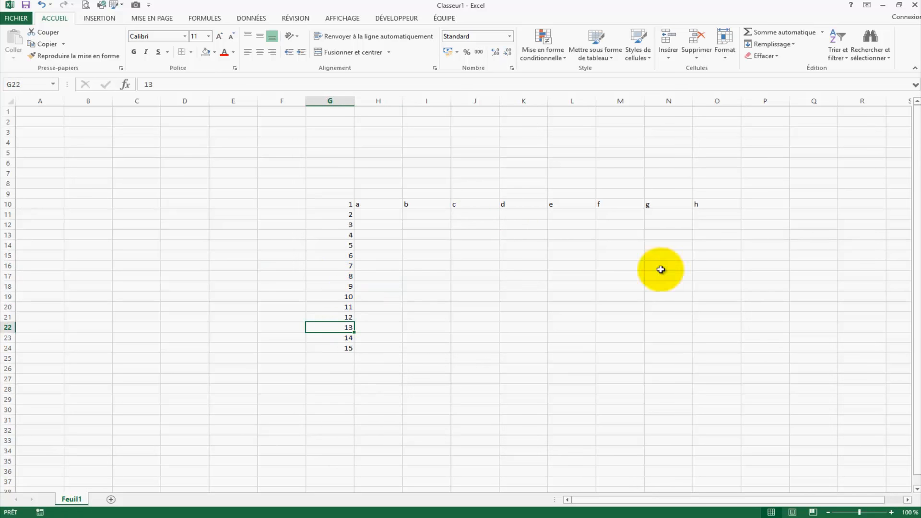
{"action": "left_click", "coordinate": [663, 203]}
{"action": "left_click", "coordinate": [362, 246]}
{"action": "left_click", "coordinate": [346, 336]}
{"action": "left_click", "coordinate": [357, 235]}
Enter E in cell L21 and R in cell J17
{"action": "left_click", "coordinate": [559, 315]}
{"action": "type", "text": "E"}
{"action": "left_click", "coordinate": [489, 278]}
{"action": "type", "text": "R"}
{"action": "left_click", "coordinate": [500, 306]}
Fill cell M14 with grey and cell N22 with dark blue
{"action": "left_click", "coordinate": [597, 243]}
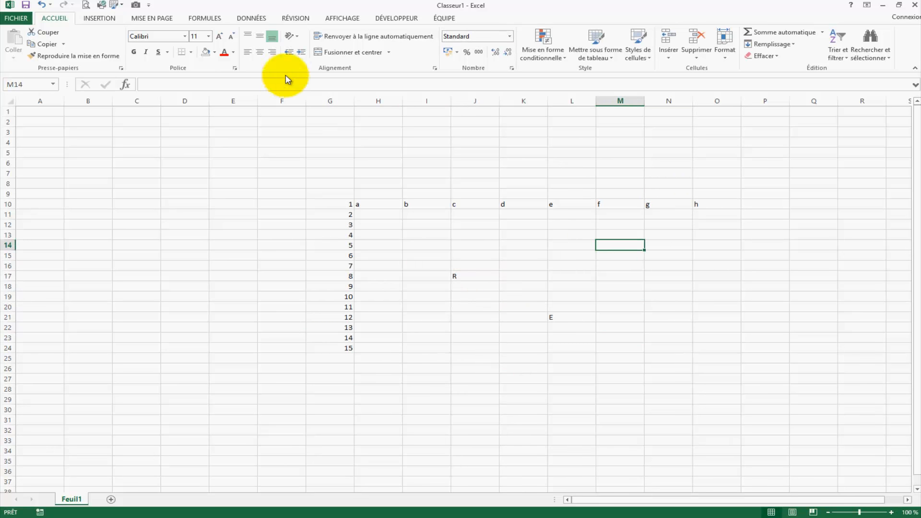
{"action": "left_click", "coordinate": [214, 53]}
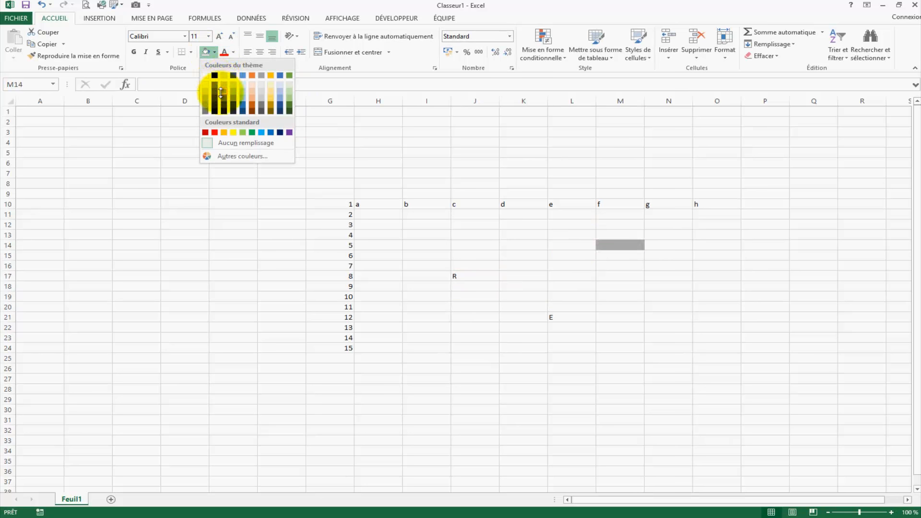
{"action": "left_click", "coordinate": [214, 94]}
{"action": "left_click", "coordinate": [657, 328]}
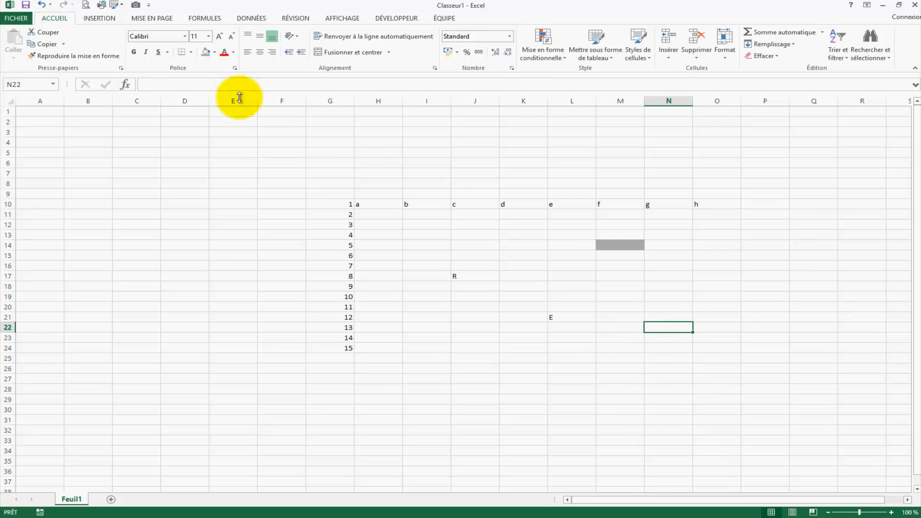
{"action": "left_click", "coordinate": [214, 52]}
{"action": "left_click", "coordinate": [280, 112]}
{"action": "left_click", "coordinate": [516, 369]}
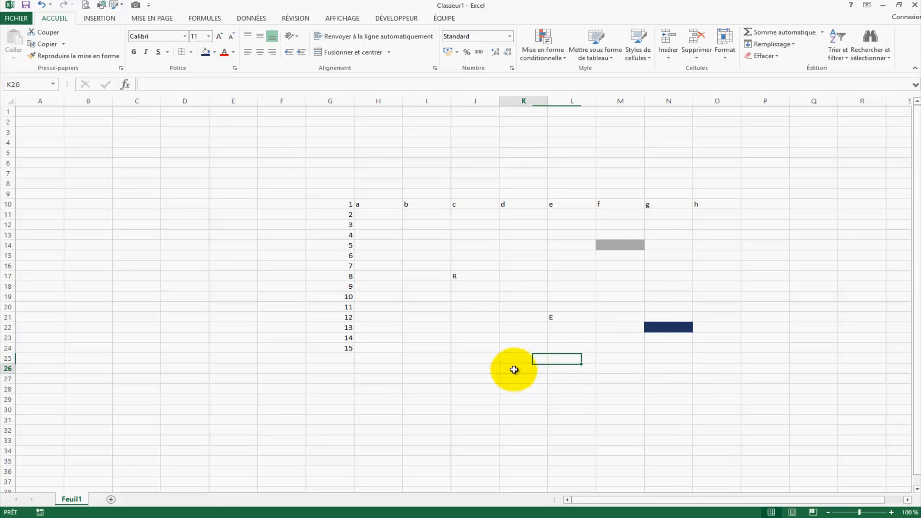
Select entire columns A and C one at a time, followed by entire rows 3 and 17
{"action": "left_click", "coordinate": [422, 306]}
{"action": "left_click", "coordinate": [335, 315]}
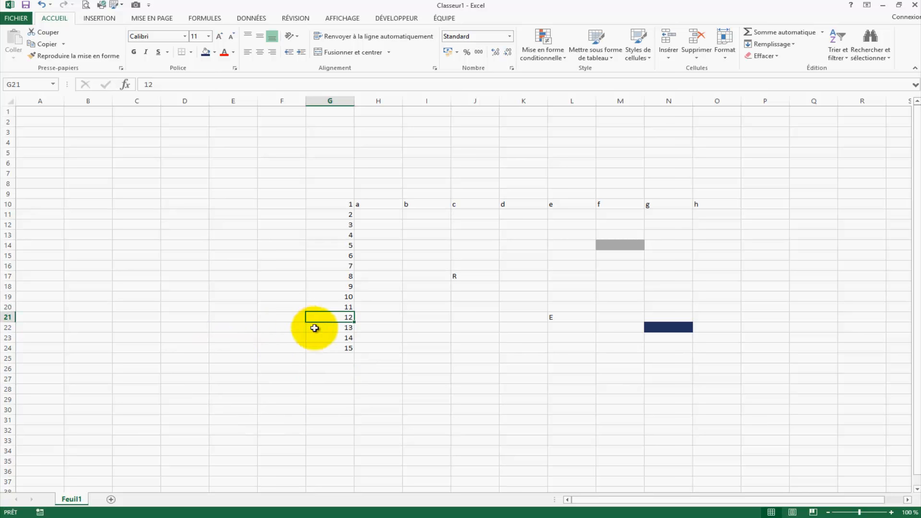
{"action": "left_click", "coordinate": [38, 101]}
{"action": "left_click", "coordinate": [151, 100]}
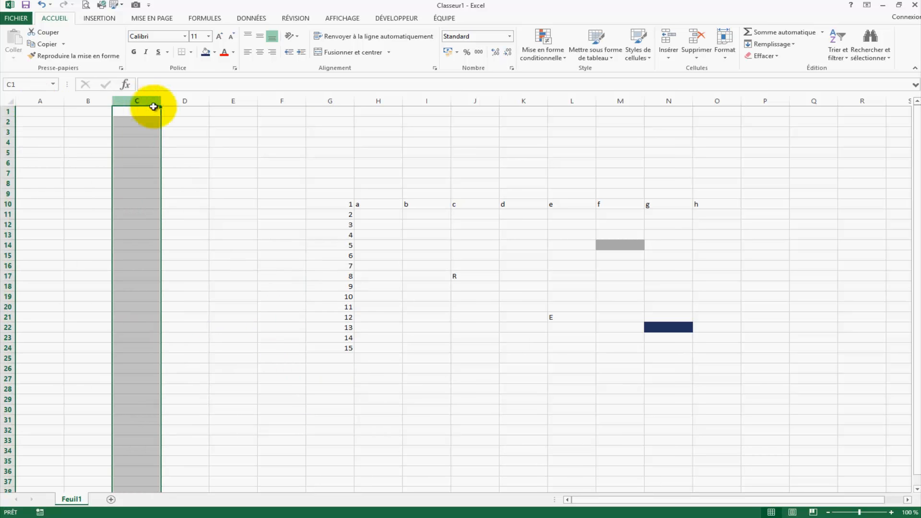
{"action": "left_click", "coordinate": [6, 131]}
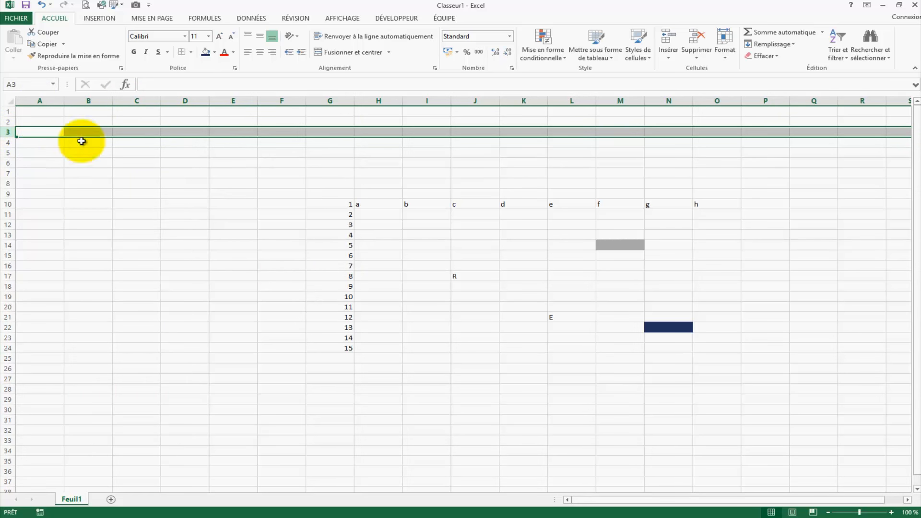
{"action": "left_click", "coordinate": [8, 277]}
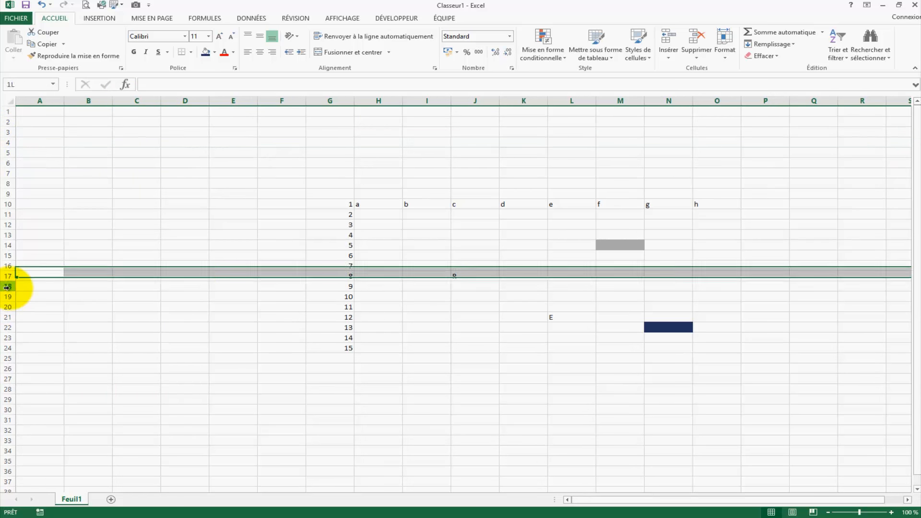
Fill the entire row 18 with dark blue
{"action": "left_click", "coordinate": [8, 286]}
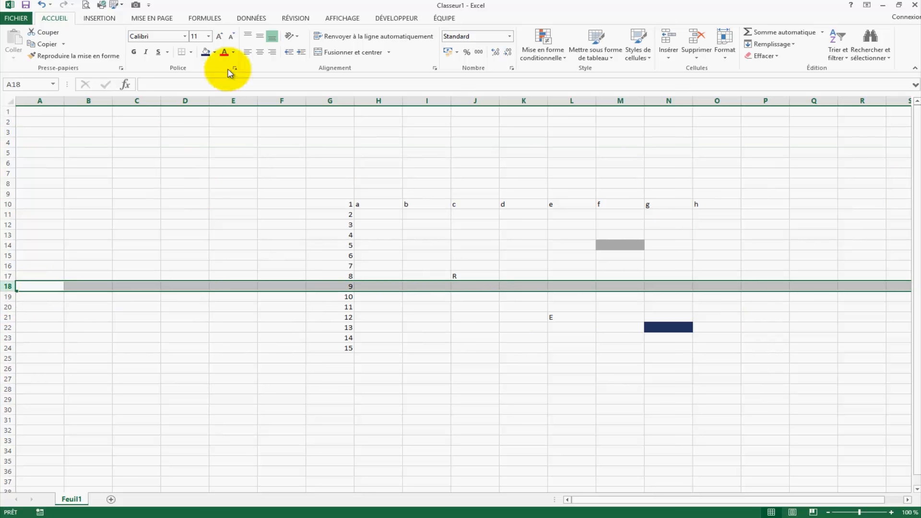
{"action": "left_click", "coordinate": [208, 52]}
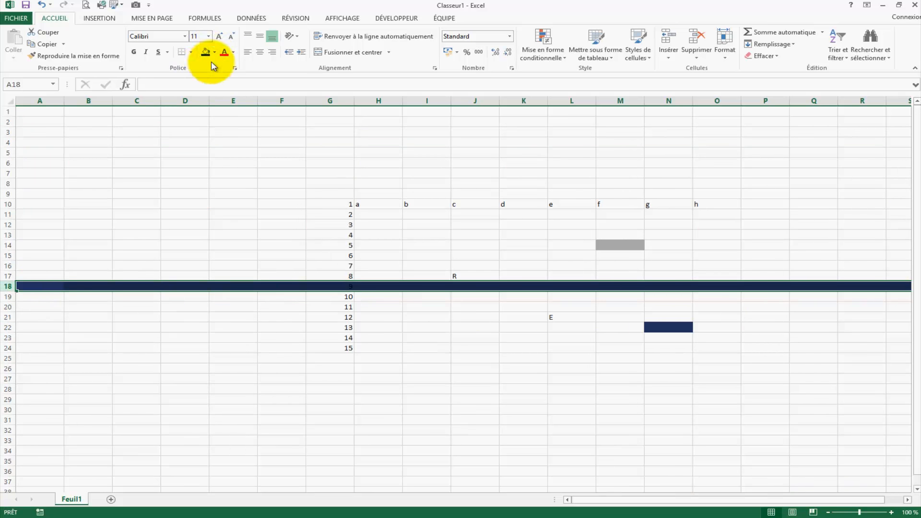
{"action": "left_click", "coordinate": [220, 195]}
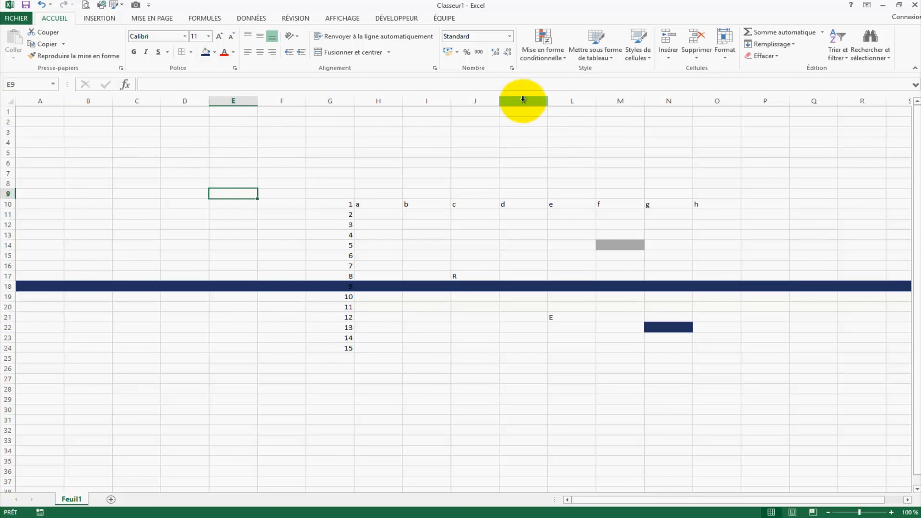
Fill the entire column K with light grey and check how far the colour extends down the sheet
{"action": "left_click", "coordinate": [507, 98]}
{"action": "left_click", "coordinate": [214, 53]}
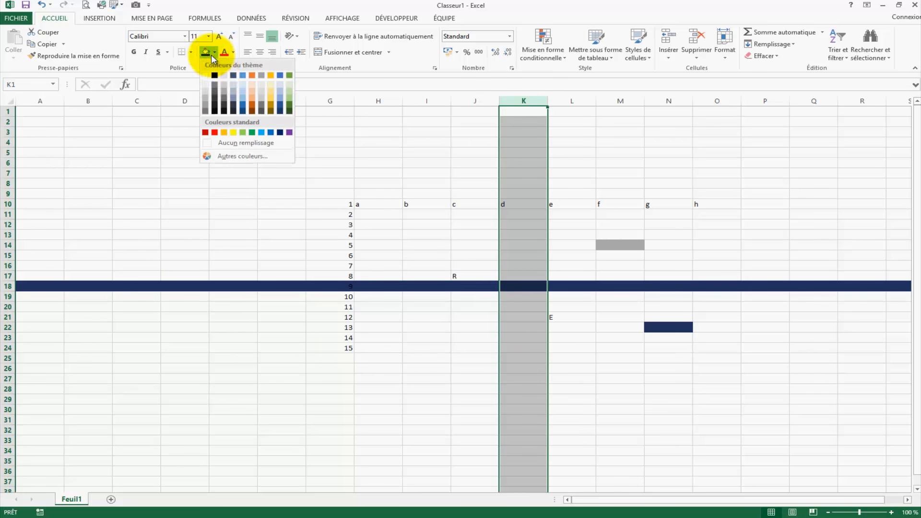
{"action": "left_click", "coordinate": [205, 103]}
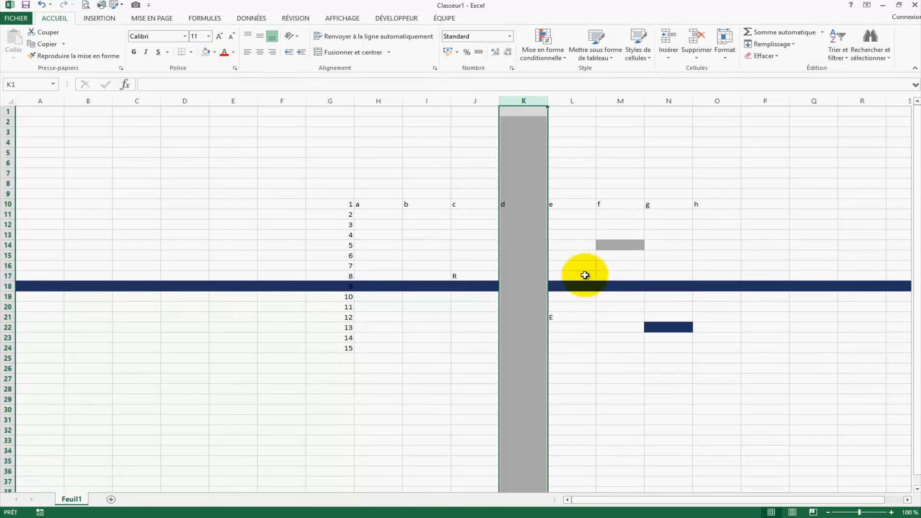
{"action": "left_click", "coordinate": [434, 184]}
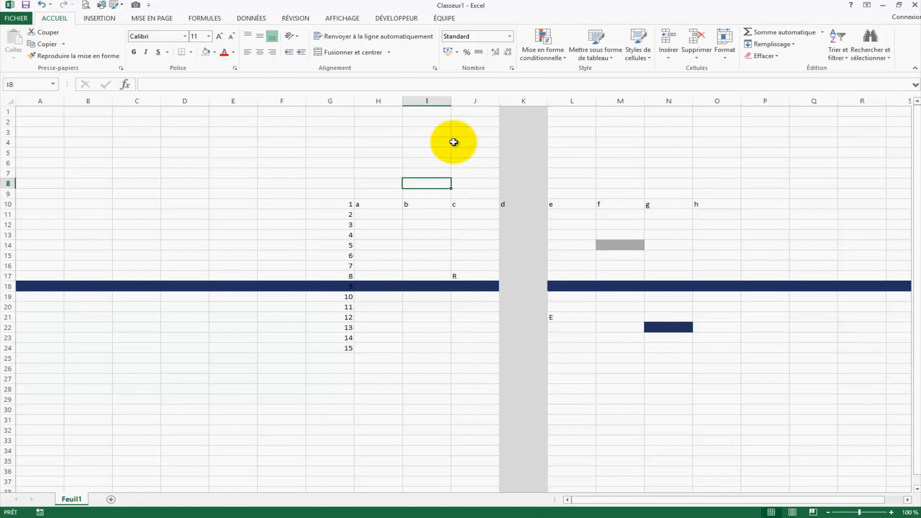
{"action": "scroll", "coordinate": [446, 177], "scroll_direction": "down", "scroll_amount": 20}
{"action": "scroll", "coordinate": [449, 179], "scroll_direction": "down", "scroll_amount": 20}
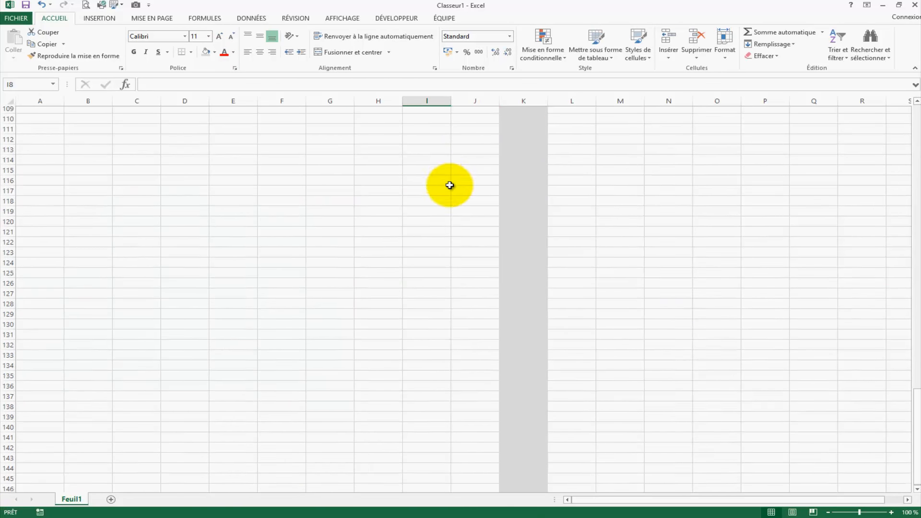
{"action": "scroll", "coordinate": [449, 186], "scroll_direction": "up", "scroll_amount": 20}
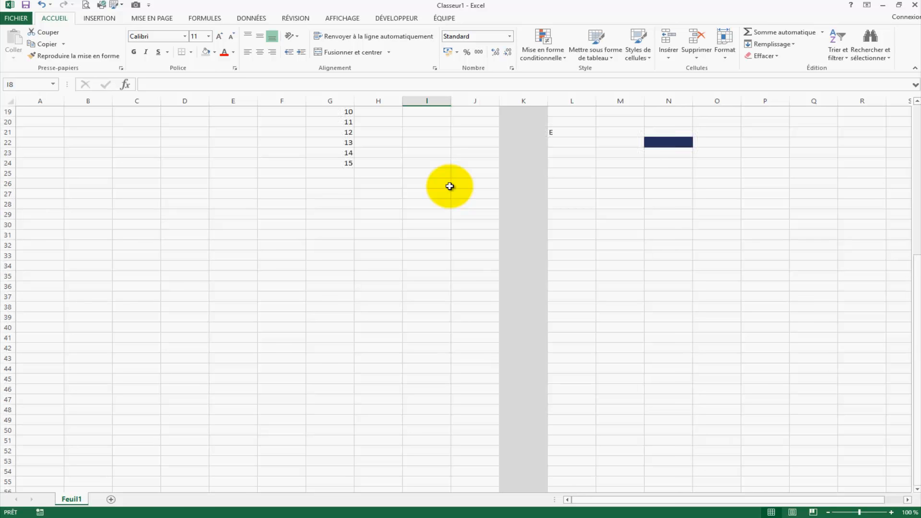
{"action": "scroll", "coordinate": [449, 186], "scroll_direction": "up", "scroll_amount": 6}
{"action": "left_click", "coordinate": [417, 164]}
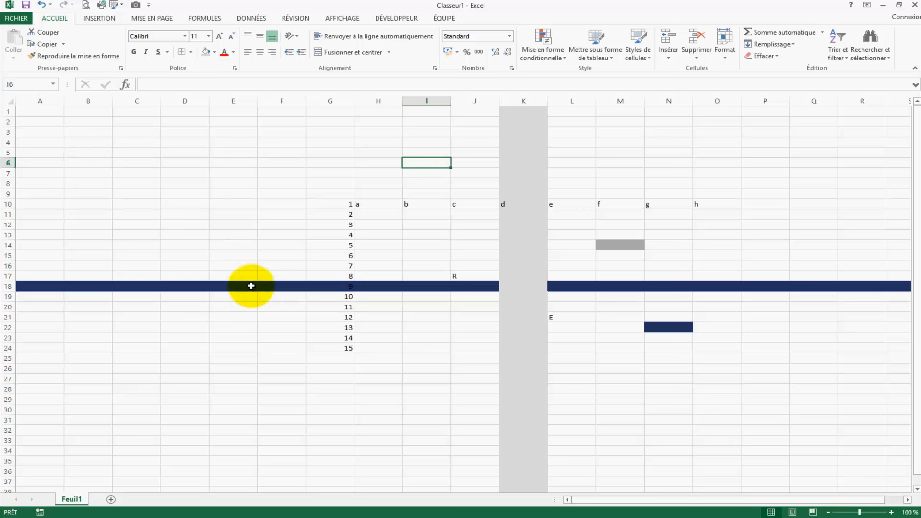
Remove the fill colour from every cell of the sheet
{"action": "left_click", "coordinate": [12, 102]}
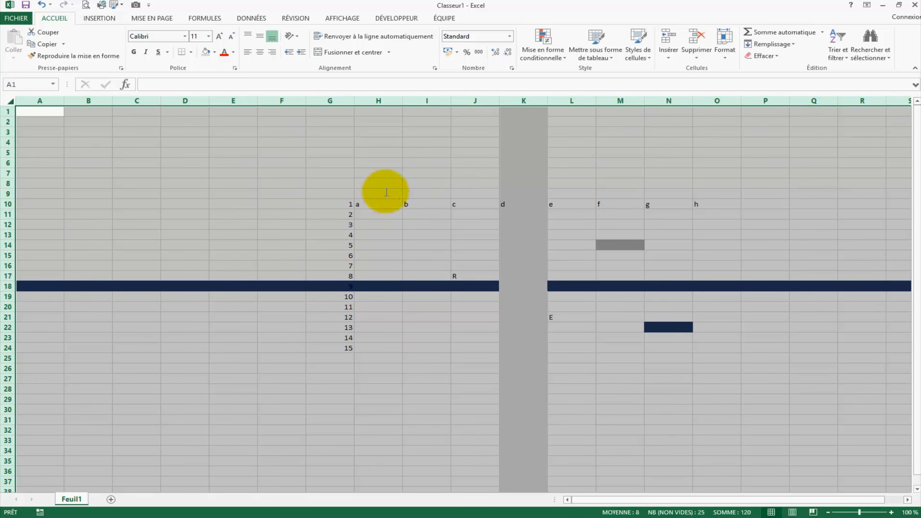
{"action": "left_click", "coordinate": [215, 52]}
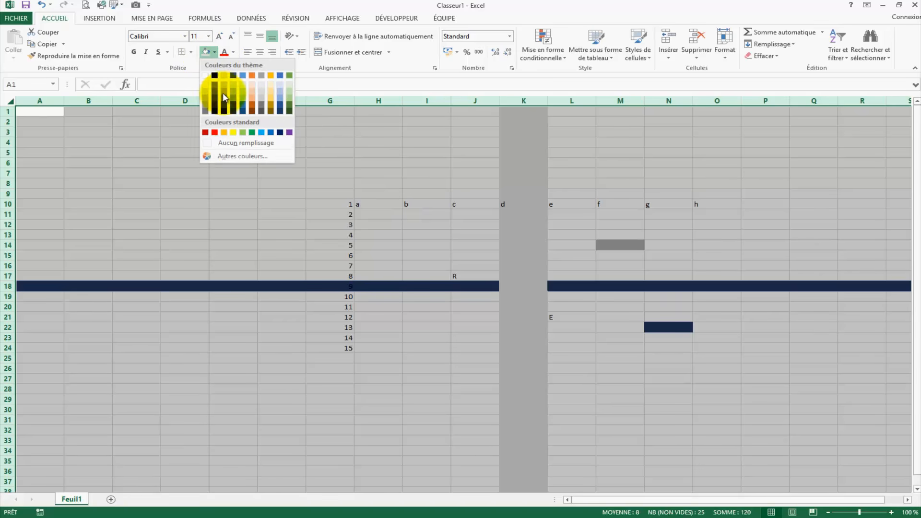
{"action": "left_click", "coordinate": [211, 144]}
{"action": "left_click", "coordinate": [226, 247]}
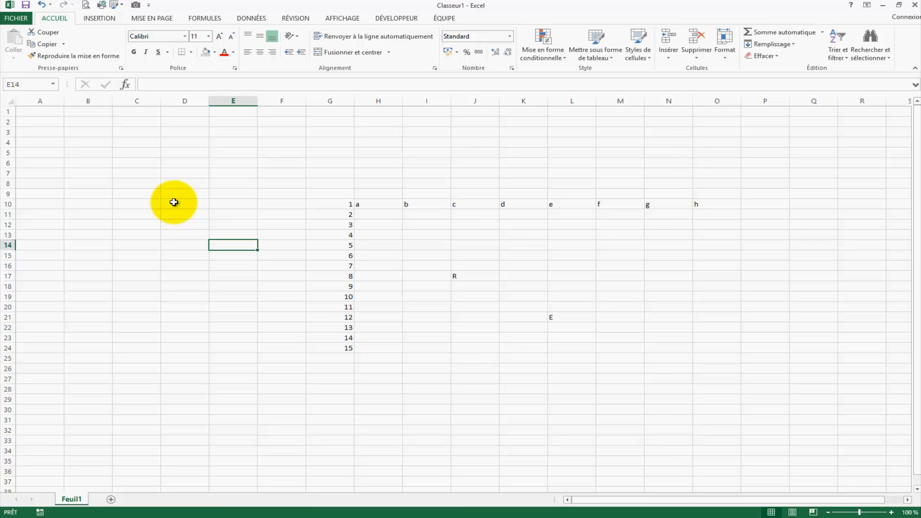
Select the whole sheet and fill all cells with a medium blue theme colour
{"action": "key", "text": "ctrl+a"}
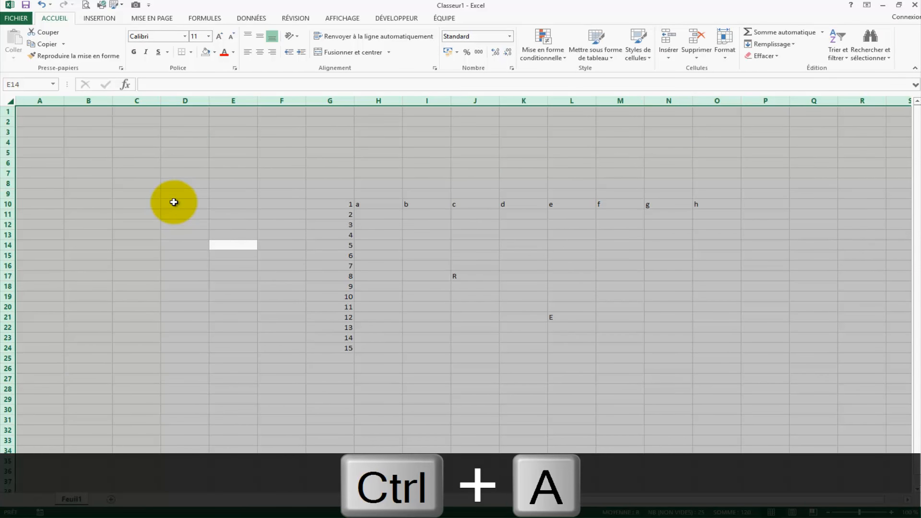
{"action": "left_click", "coordinate": [214, 52]}
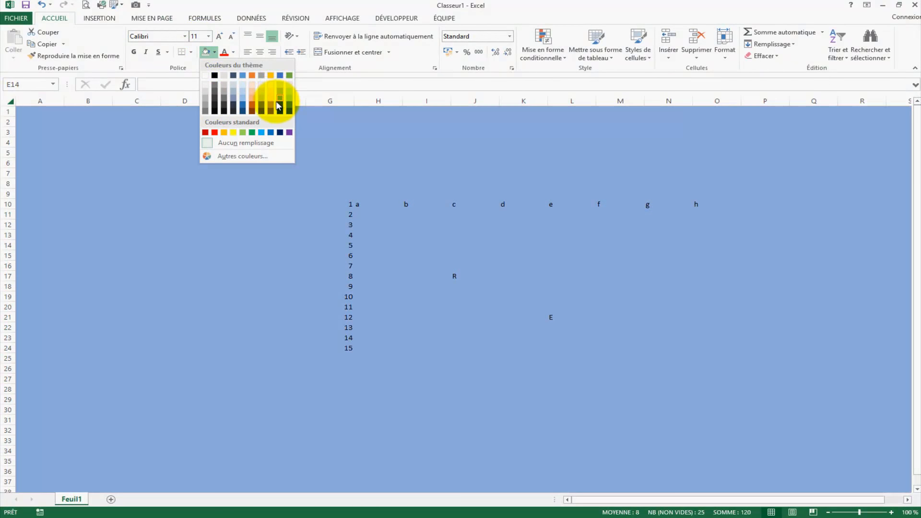
{"action": "left_click", "coordinate": [278, 104]}
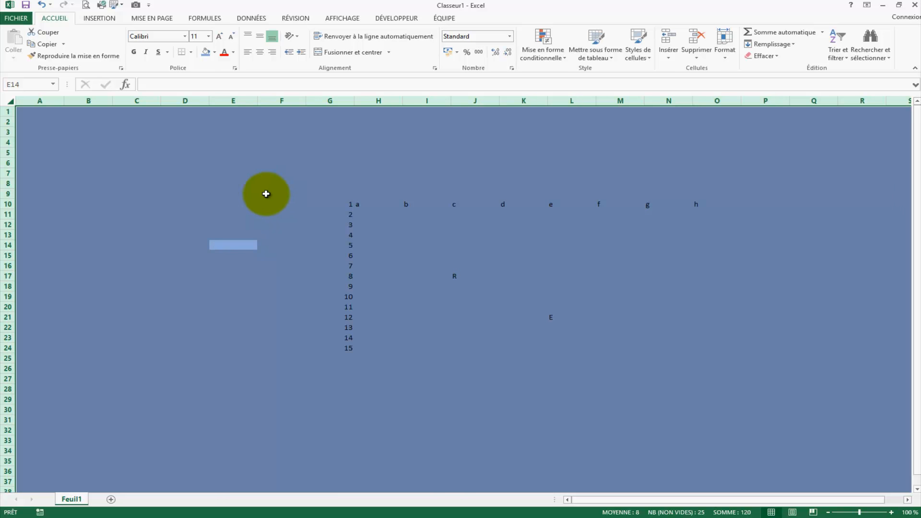
{"action": "left_click", "coordinate": [298, 220]}
Select all cells of the sheet again and set them to no fill
{"action": "left_click", "coordinate": [12, 104]}
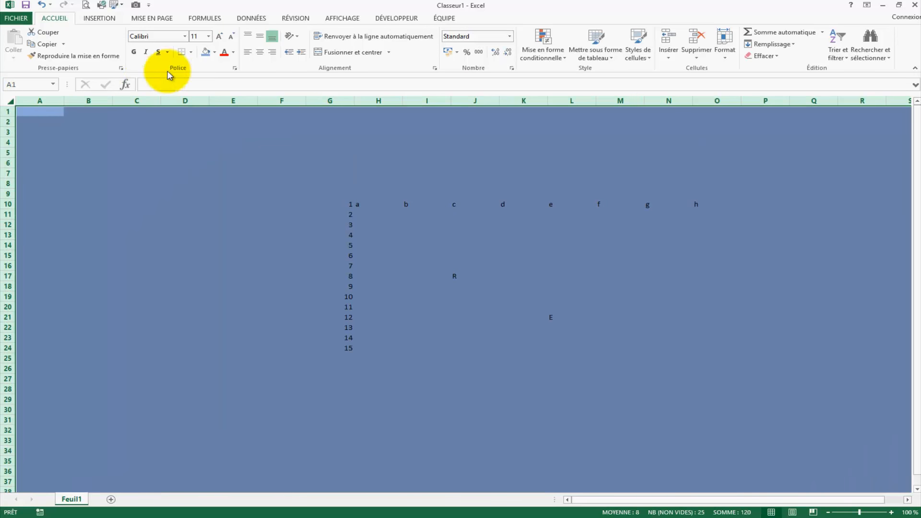
{"action": "left_click", "coordinate": [214, 53]}
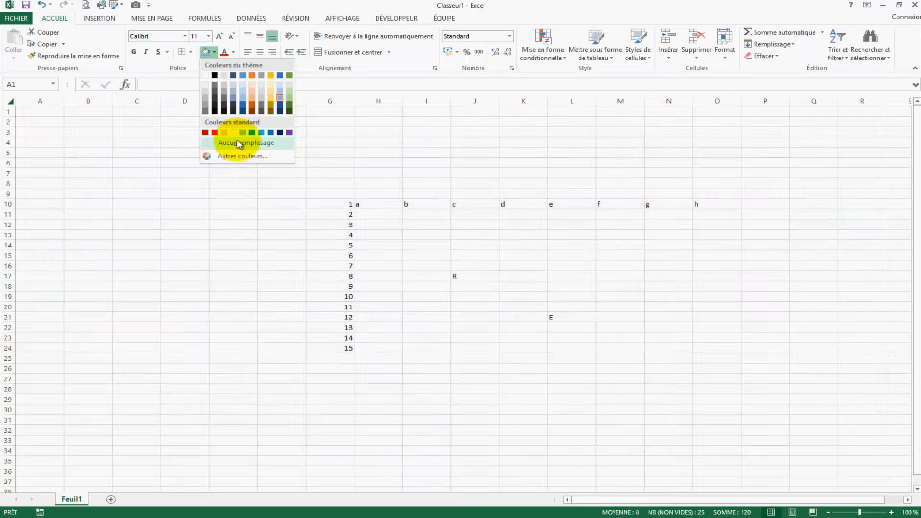
{"action": "left_click", "coordinate": [238, 144]}
{"action": "left_click", "coordinate": [229, 276]}
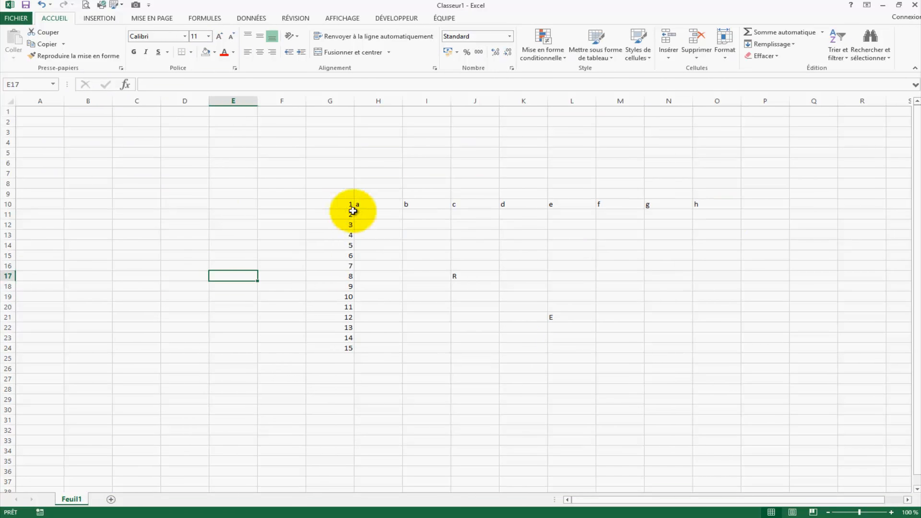
Select the row range G10:O10, and separately the column range G10:G25
{"action": "left_click", "coordinate": [336, 210]}
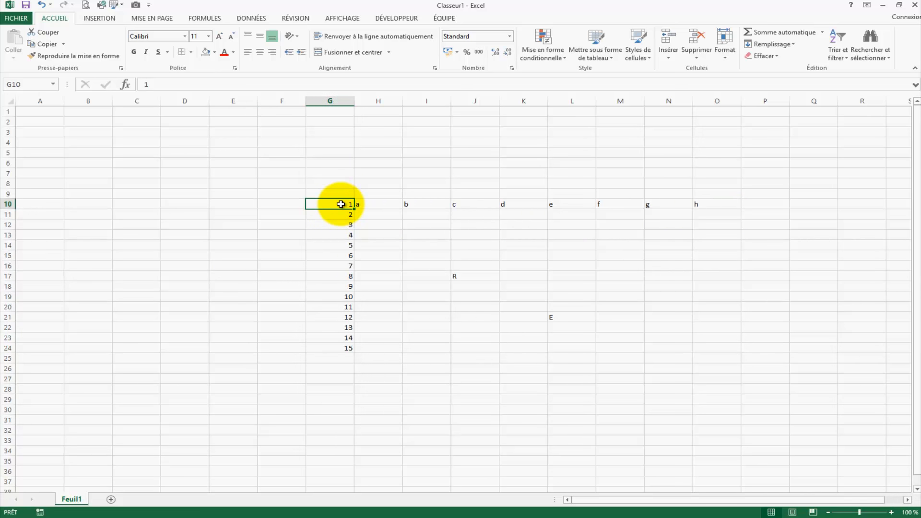
{"action": "left_click_drag", "start_coordinate": [352, 203], "coordinate": [723, 211]}
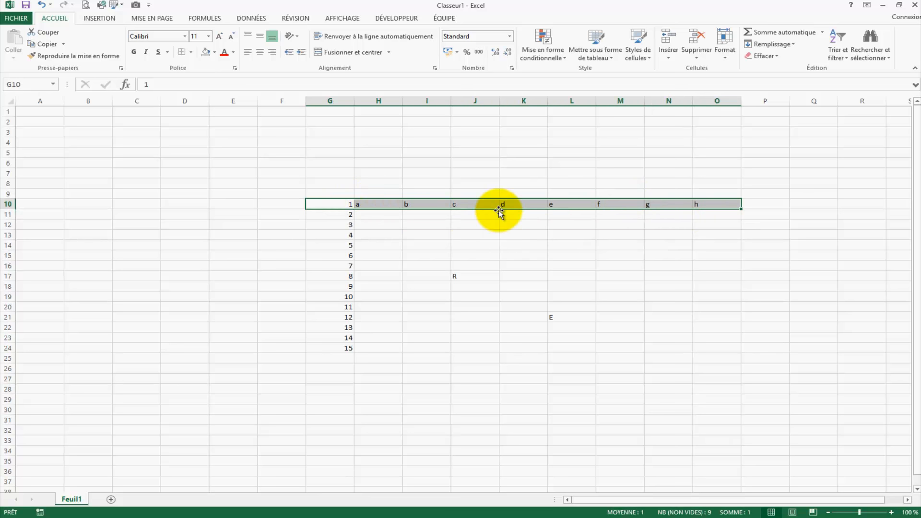
{"action": "left_click", "coordinate": [341, 204]}
{"action": "left_click_drag", "start_coordinate": [340, 204], "coordinate": [339, 354]}
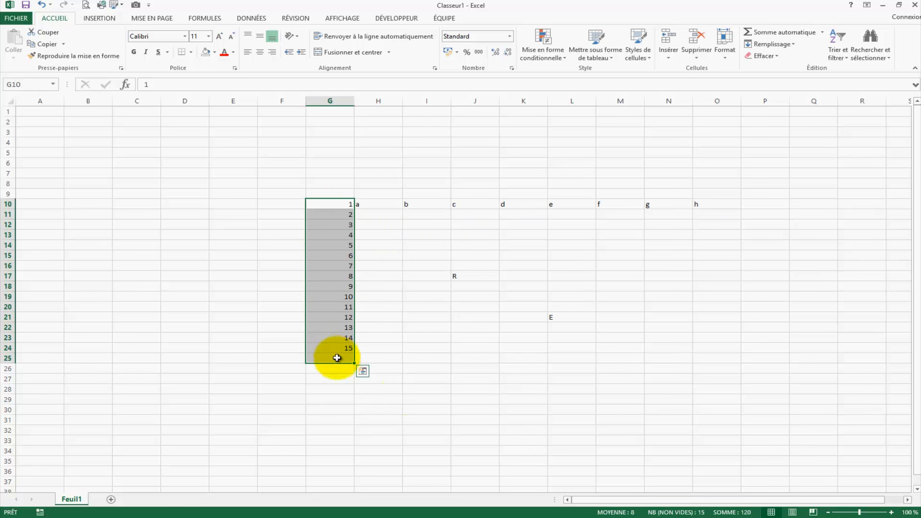
{"action": "left_click", "coordinate": [426, 349]}
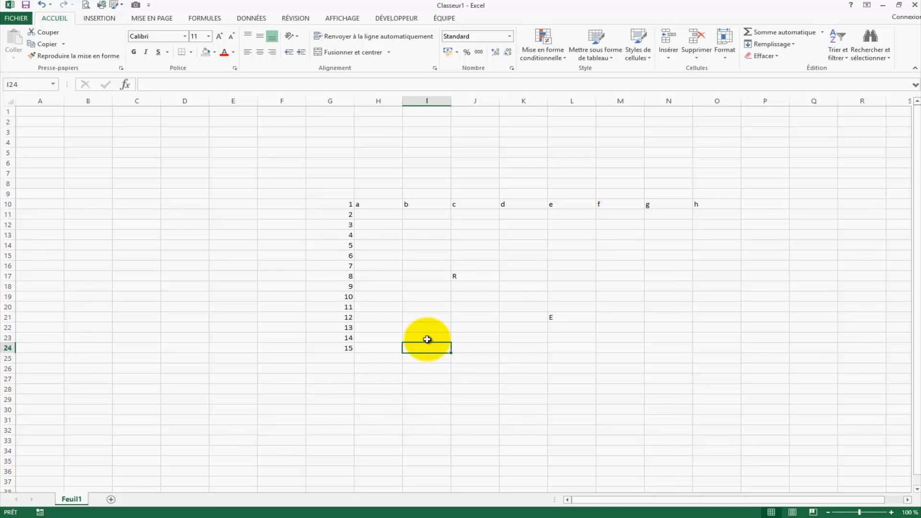
Starting from G10, extend the selection along row 10 to the last filled cell, O10
{"action": "left_click", "coordinate": [331, 204]}
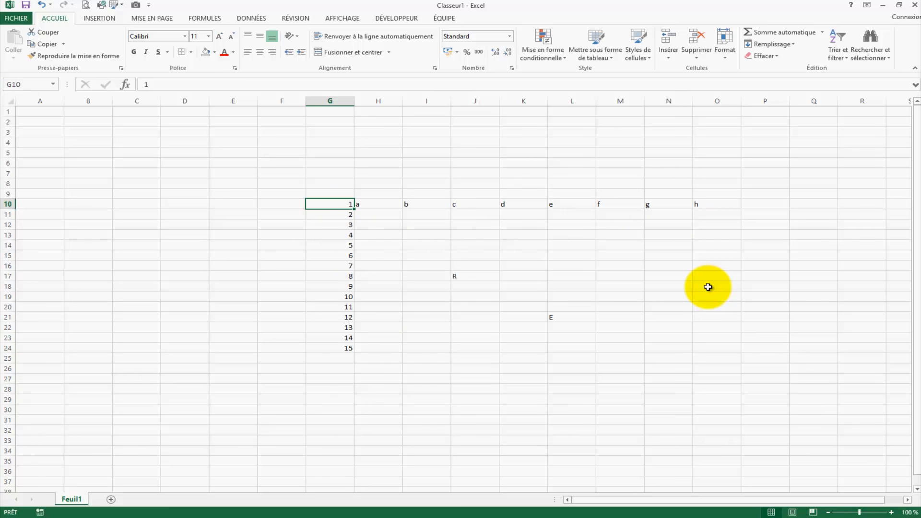
{"action": "key", "text": "ctrl+shift+Right"}
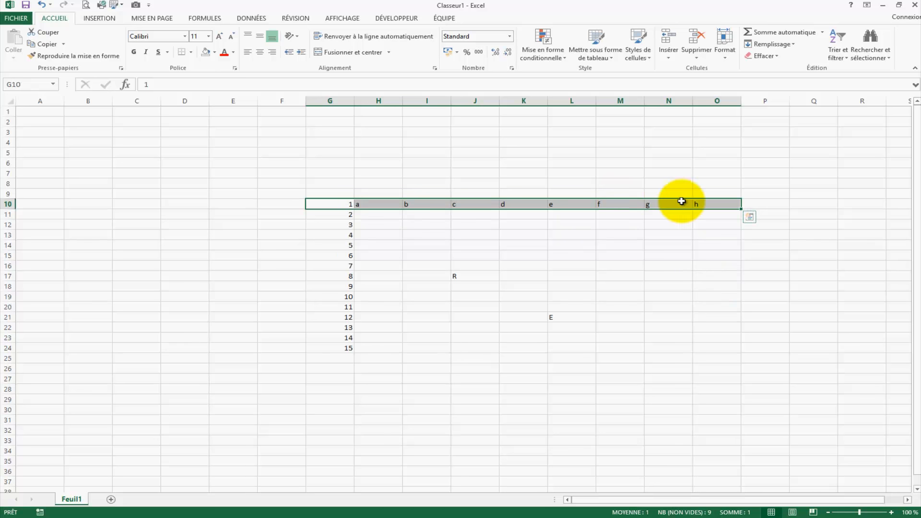
{"action": "left_click", "coordinate": [735, 287]}
Enter d in cells Q10, R10 and S10, leaving P10 empty
{"action": "left_click", "coordinate": [806, 204]}
{"action": "type", "text": "d"}
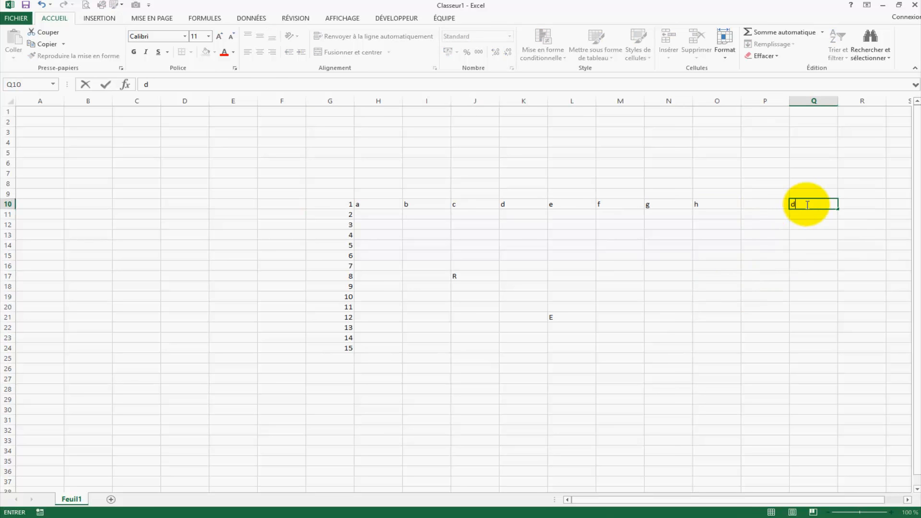
{"action": "key", "text": "Tab"}
{"action": "type", "text": "d"}
{"action": "key", "text": "Tab"}
{"action": "type", "text": "d"}
{"action": "left_click", "coordinate": [808, 286]}
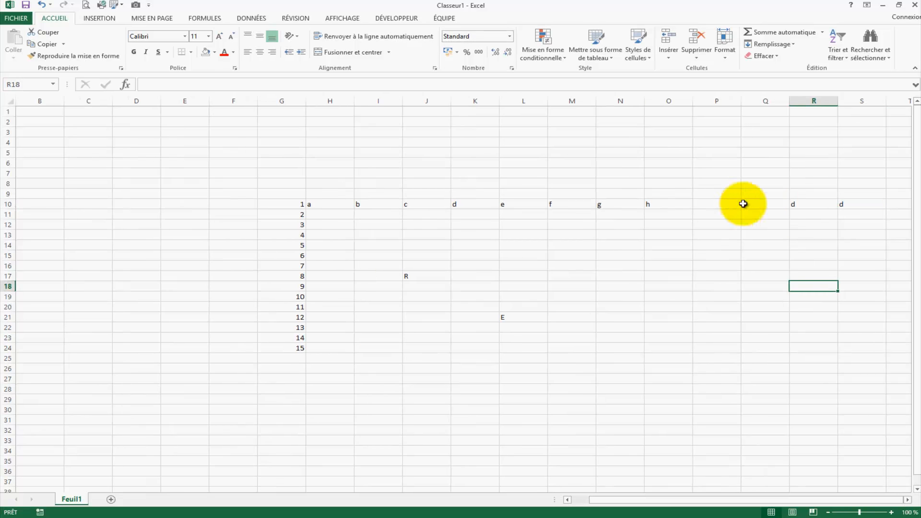
Extend the selection from G10 to the last cell before the gap, O10, and enter test in P10
{"action": "left_click", "coordinate": [303, 204]}
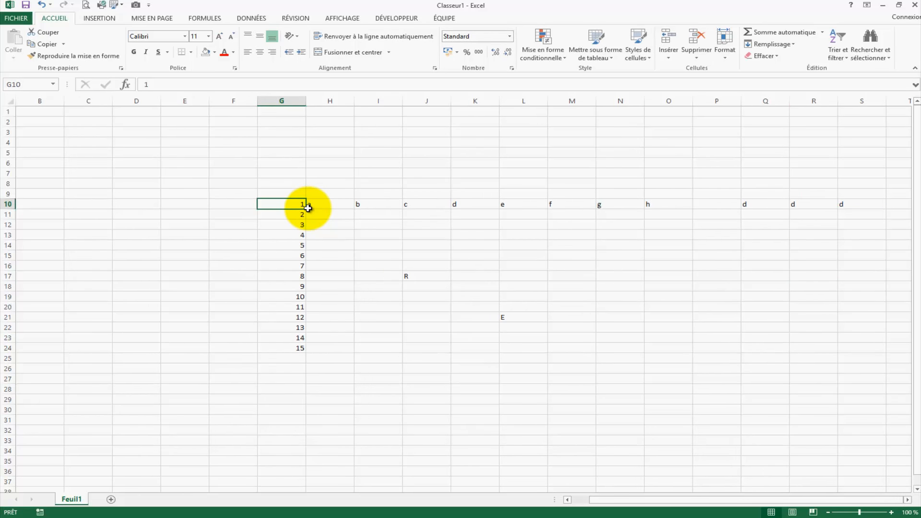
{"action": "key", "text": "ctrl+shift+Right"}
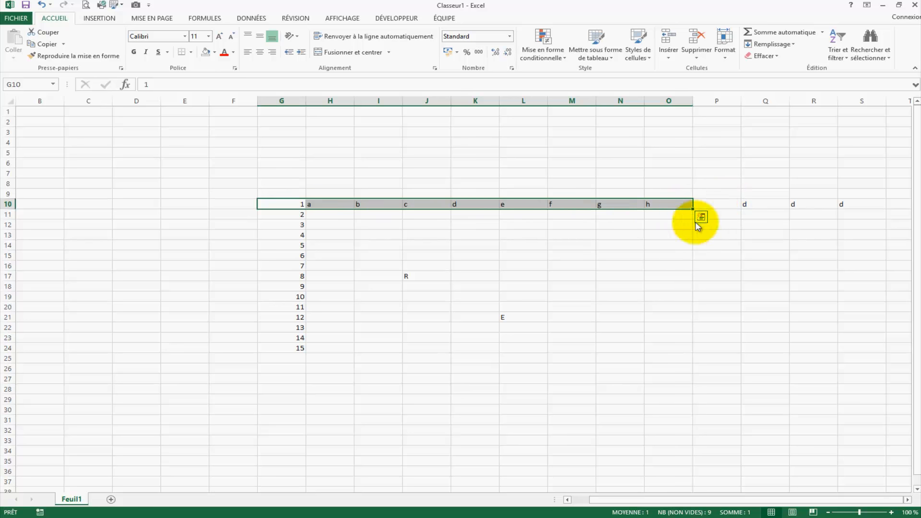
{"action": "left_click", "coordinate": [729, 204]}
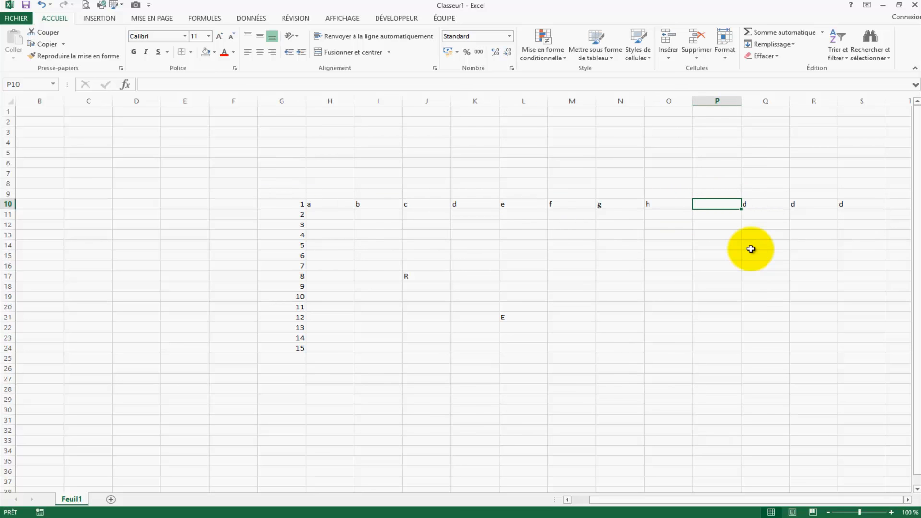
{"action": "type", "text": "t"}
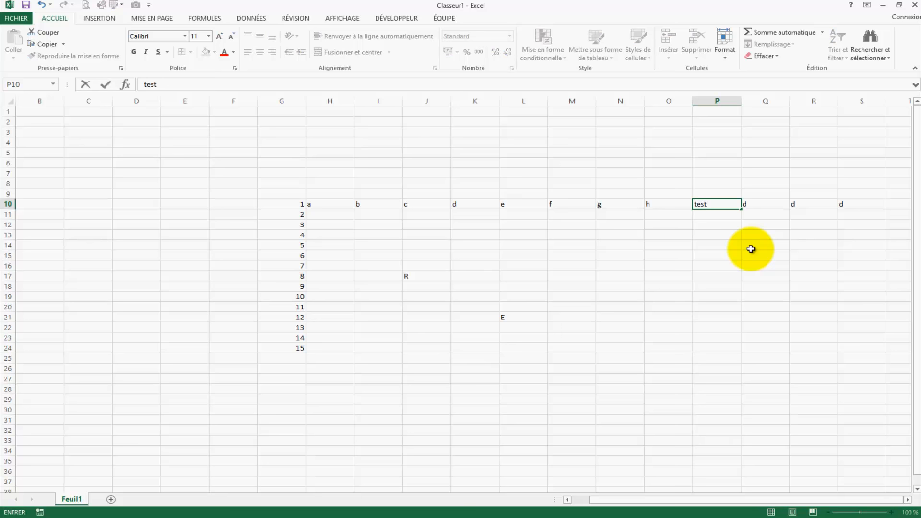
{"action": "type", "text": "est"}
From G10, extend the selection along row 10 to the last filled cell S10, and separately down column G to G24
{"action": "left_click", "coordinate": [290, 205]}
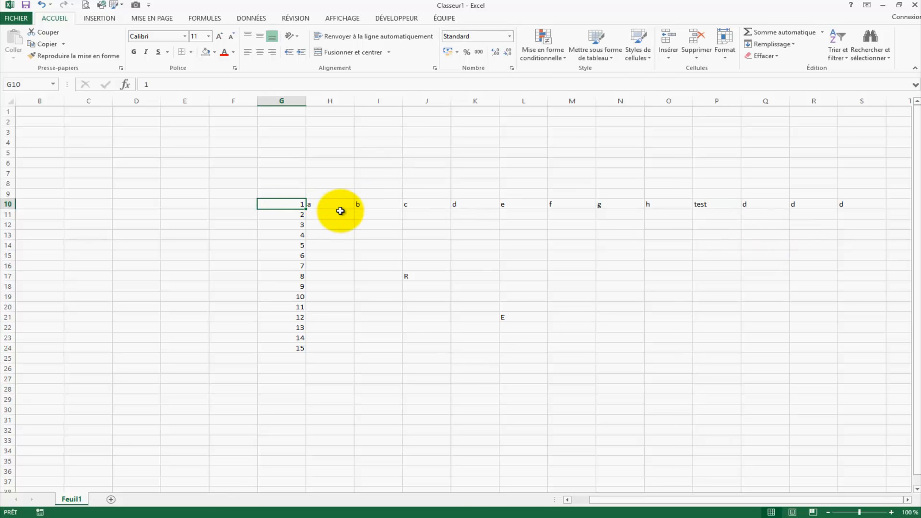
{"action": "key", "text": "ctrl+shift+Right"}
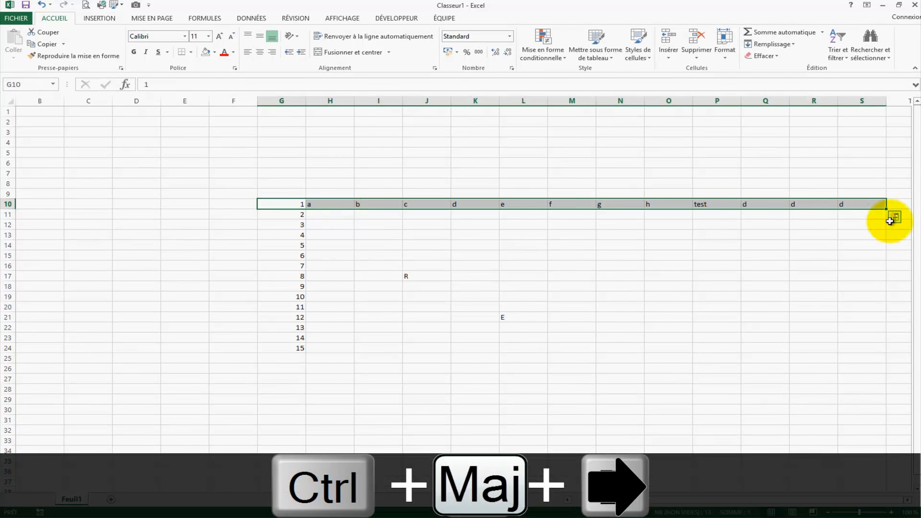
{"action": "left_click", "coordinate": [527, 265]}
{"action": "left_click", "coordinate": [287, 205]}
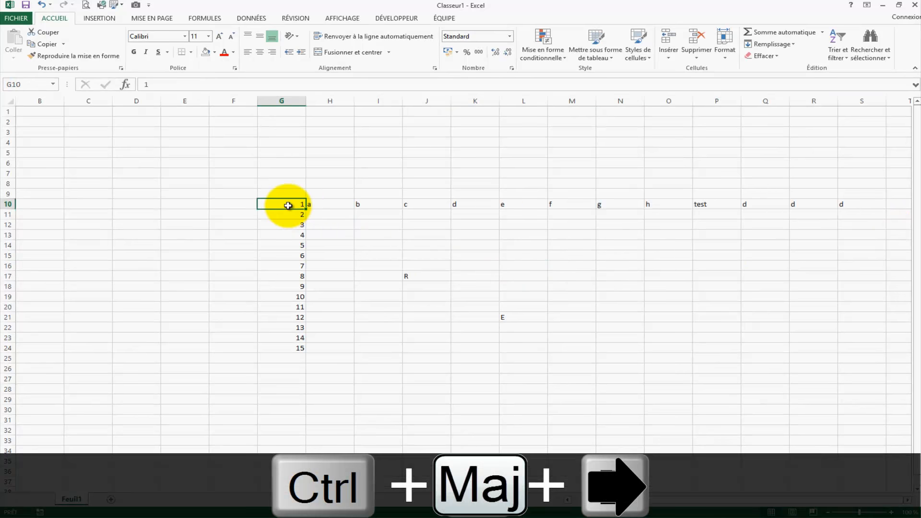
{"action": "key", "text": "ctrl+shift+Down"}
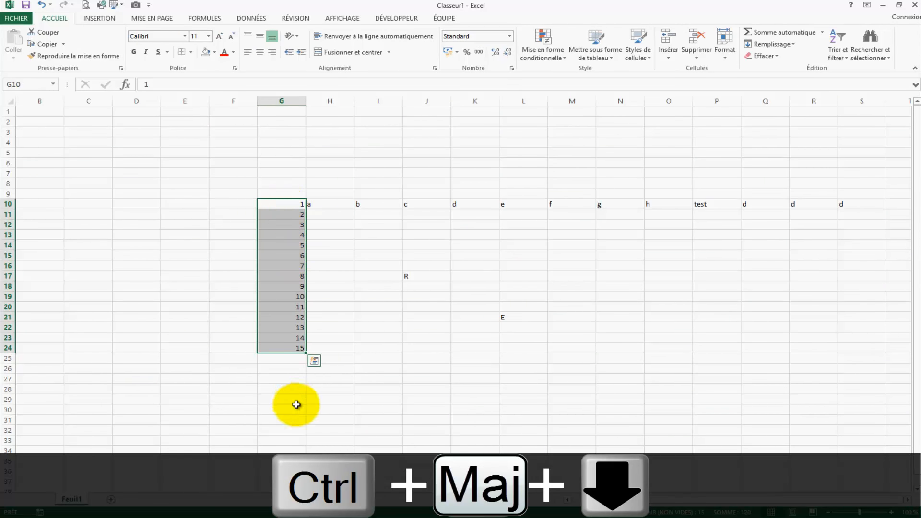
{"action": "left_click", "coordinate": [357, 379]}
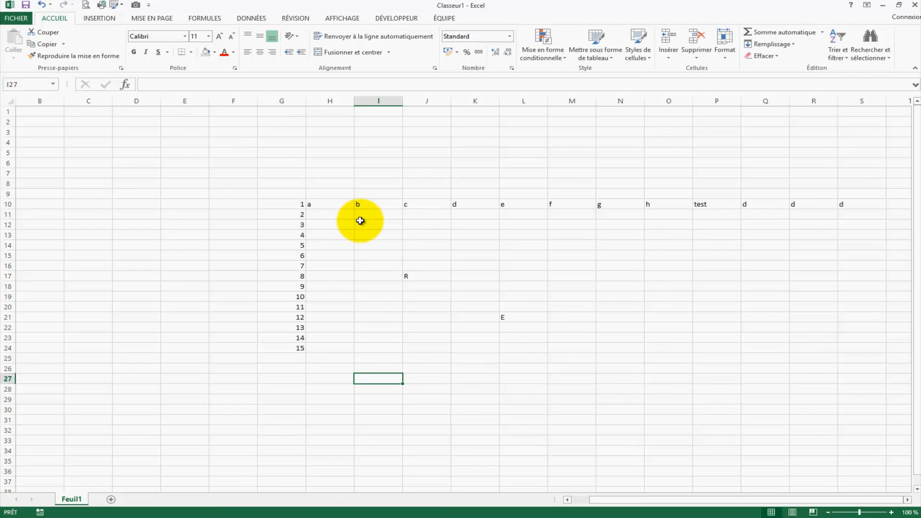
Select the ranges G10:S10 and O14:O27 separately, each by picking its first and last cell
{"action": "left_click", "coordinate": [294, 205]}
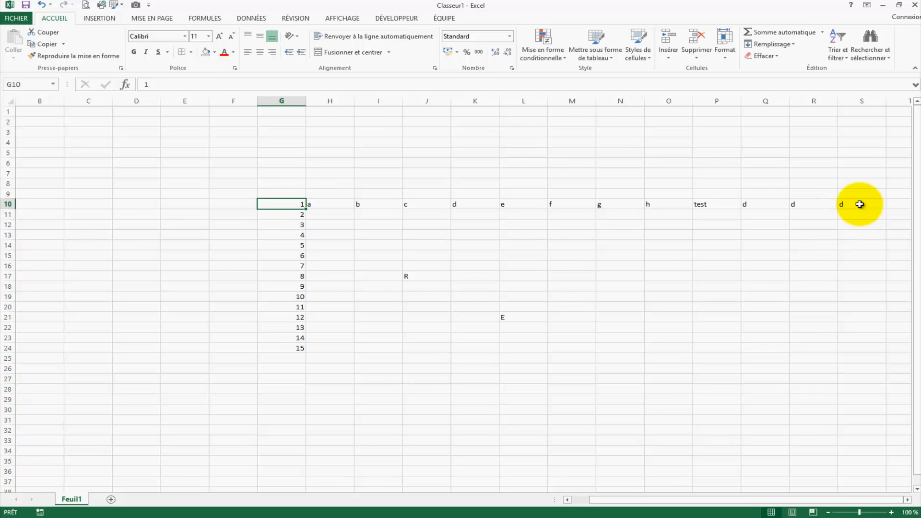
{"action": "key", "text": "shift"}
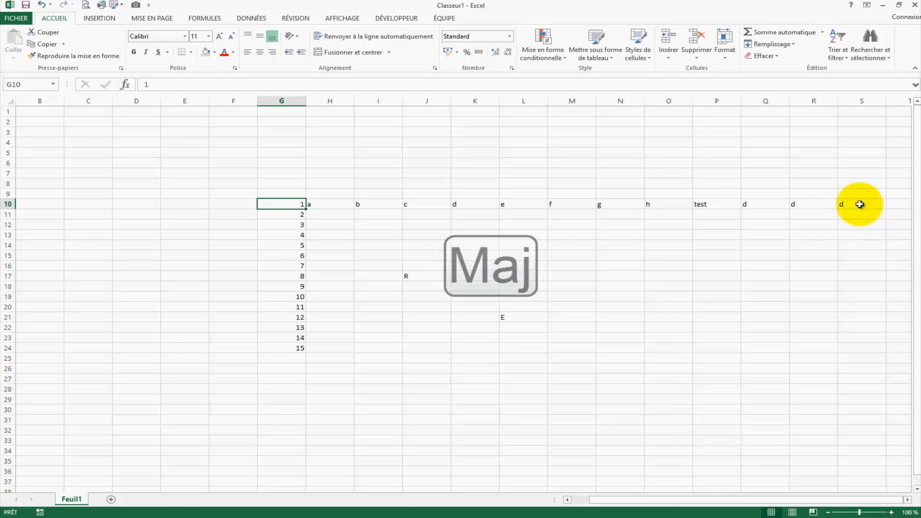
{"action": "left_click", "coordinate": [859, 204], "text": "shift"}
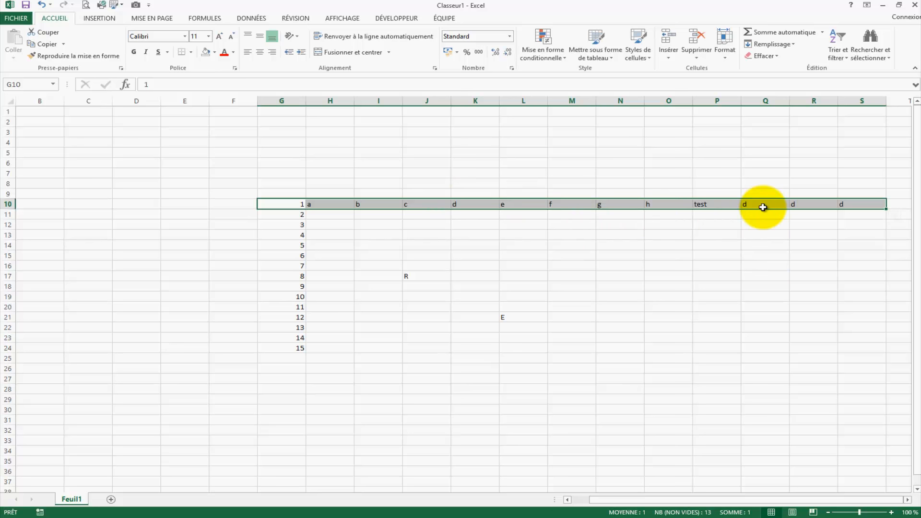
{"action": "left_click", "coordinate": [662, 298]}
{"action": "left_click", "coordinate": [659, 247]}
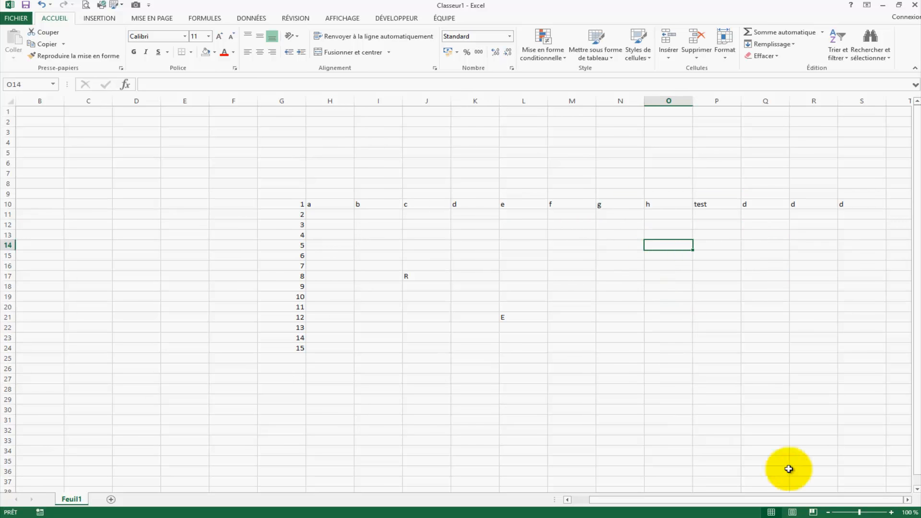
{"action": "left_click", "coordinate": [679, 378], "text": "shift"}
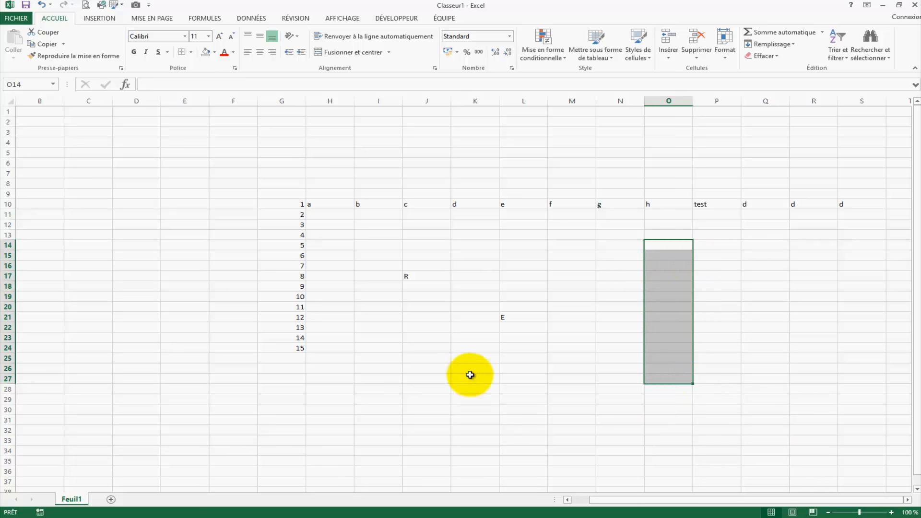
{"action": "left_click", "coordinate": [511, 357]}
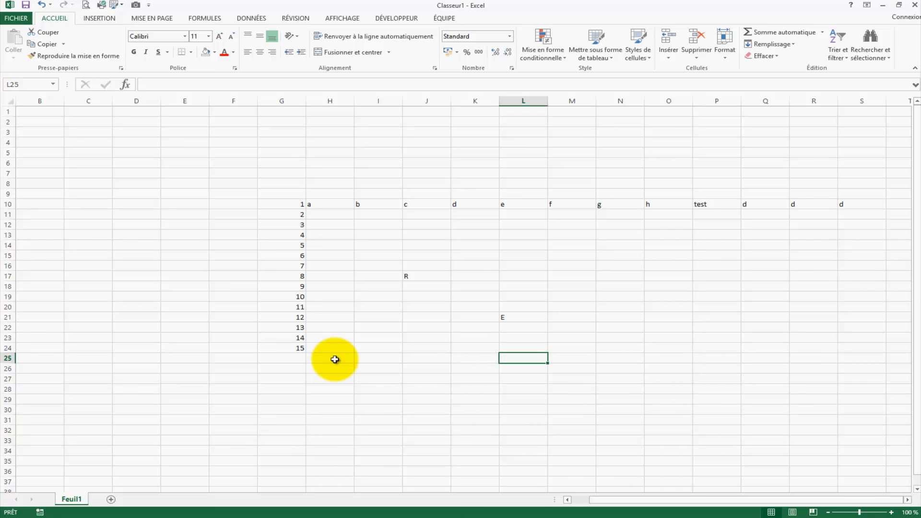
Select the non-adjacent cells G24, I17, M22, I22, M18, P16, L14, I13, P21, R20, R15, O13, M10, J10 and I10 together
{"action": "left_click", "coordinate": [290, 348]}
{"action": "key", "text": "ctrl"}
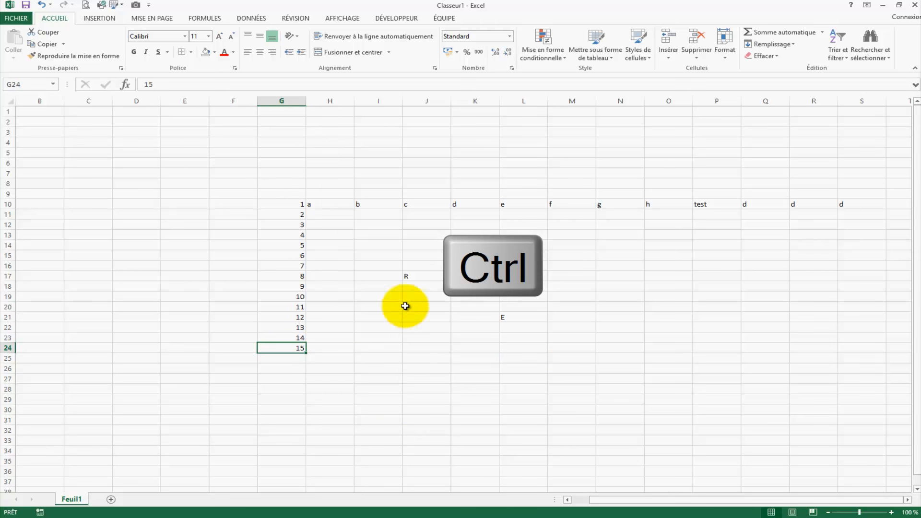
{"action": "left_click", "coordinate": [398, 275], "text": "ctrl"}
{"action": "left_click", "coordinate": [570, 327], "text": "ctrl"}
{"action": "left_click", "coordinate": [396, 326], "text": "ctrl"}
{"action": "left_click", "coordinate": [589, 284], "text": "ctrl"}
{"action": "left_click", "coordinate": [718, 266], "text": "ctrl"}
{"action": "left_click", "coordinate": [538, 245], "text": "ctrl"}
{"action": "left_click", "coordinate": [392, 235], "text": "ctrl"}
{"action": "left_click", "coordinate": [728, 317], "text": "ctrl"}
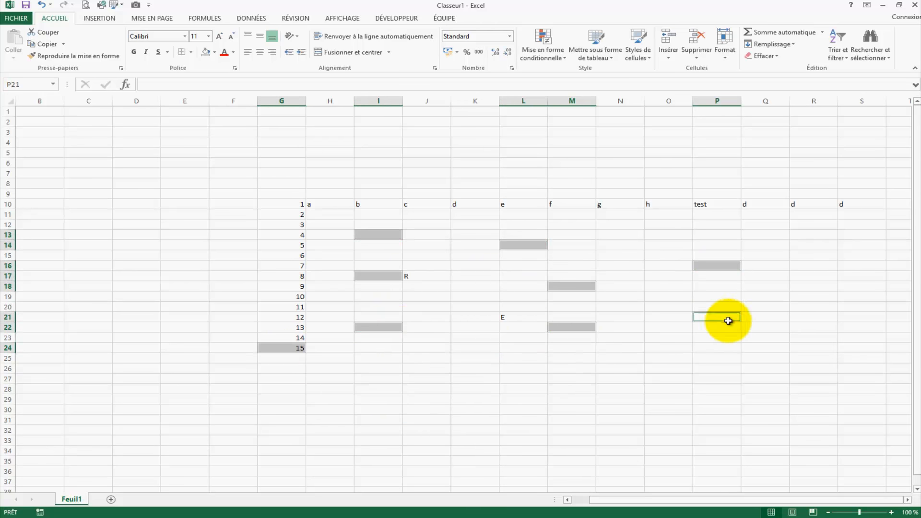
{"action": "left_click", "coordinate": [812, 305], "text": "ctrl"}
{"action": "left_click", "coordinate": [813, 255], "text": "ctrl"}
{"action": "left_click", "coordinate": [668, 235], "text": "ctrl"}
{"action": "left_click", "coordinate": [583, 207], "text": "ctrl"}
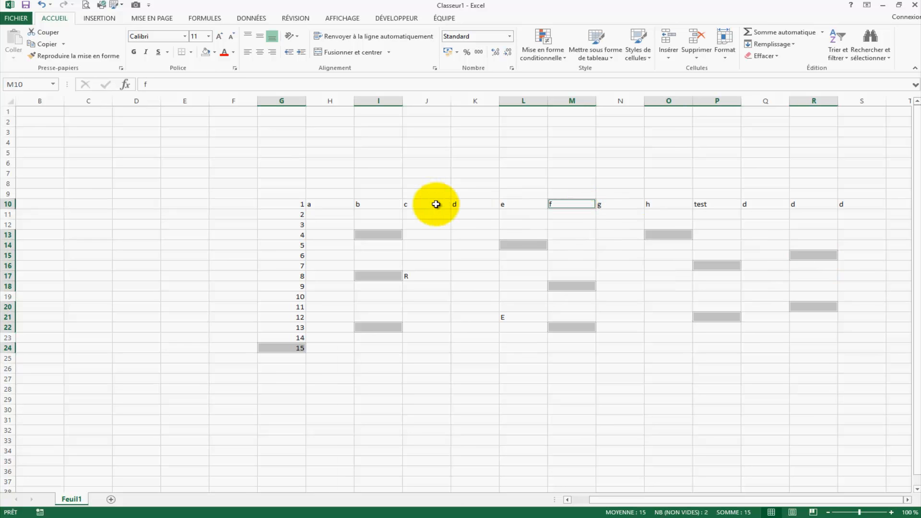
{"action": "left_click", "coordinate": [431, 204], "text": "ctrl"}
{"action": "left_click", "coordinate": [364, 204], "text": "ctrl"}
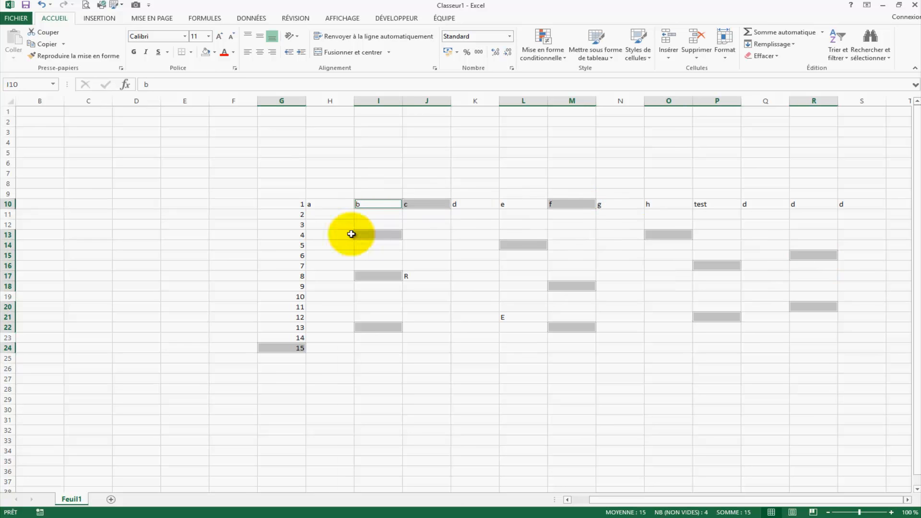
{"action": "left_click", "coordinate": [214, 52]}
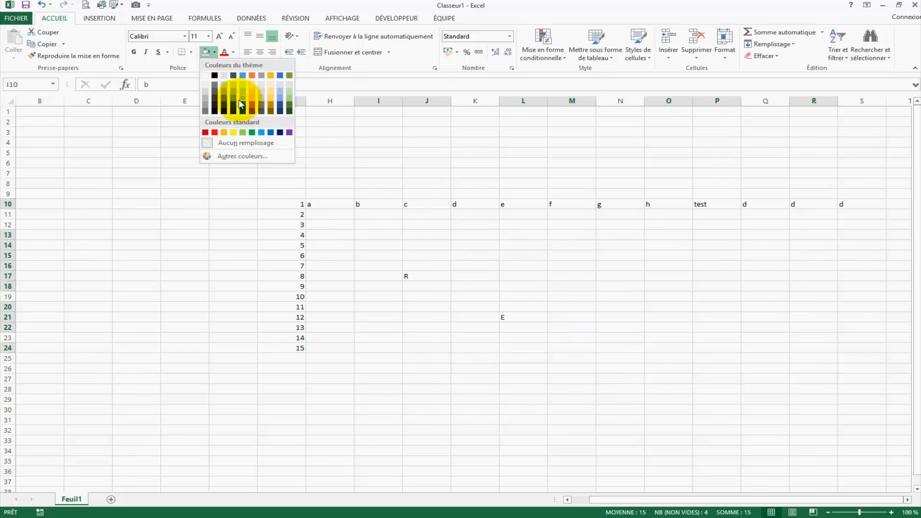
{"action": "left_click", "coordinate": [234, 255]}
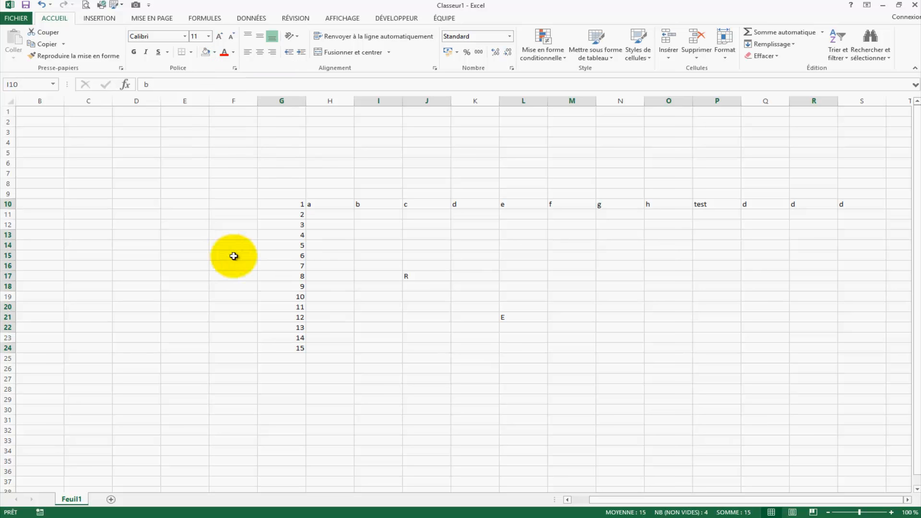
Fill the non-adjacent cells G24, J23, L18, O18, O23, M23:M24, H16, K12, N14, R16, R24, P19, P13, R20 and R12 with standard dark blue
{"action": "left_click", "coordinate": [297, 348]}
{"action": "left_click", "coordinate": [413, 338], "text": "ctrl"}
{"action": "left_click", "coordinate": [526, 286], "text": "ctrl"}
{"action": "left_click", "coordinate": [673, 286], "text": "ctrl"}
{"action": "left_click", "coordinate": [666, 338], "text": "ctrl"}
{"action": "left_click_drag", "start_coordinate": [578, 345], "coordinate": [559, 340]}
{"action": "left_click", "coordinate": [329, 265], "text": "ctrl"}
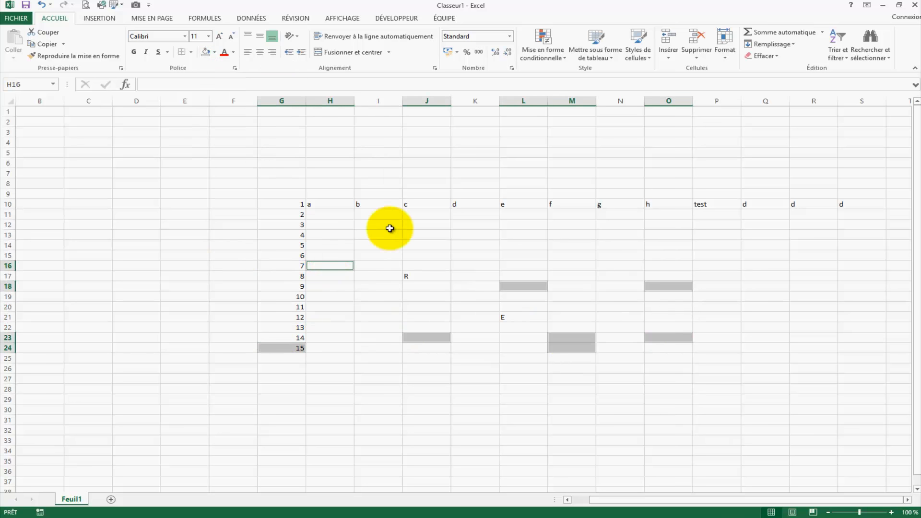
{"action": "left_click", "coordinate": [475, 224], "text": "ctrl"}
{"action": "left_click", "coordinate": [620, 245], "text": "ctrl"}
{"action": "left_click", "coordinate": [813, 265], "text": "ctrl"}
{"action": "left_click", "coordinate": [811, 346], "text": "ctrl"}
{"action": "left_click", "coordinate": [722, 296], "text": "ctrl"}
{"action": "left_click", "coordinate": [716, 235], "text": "ctrl"}
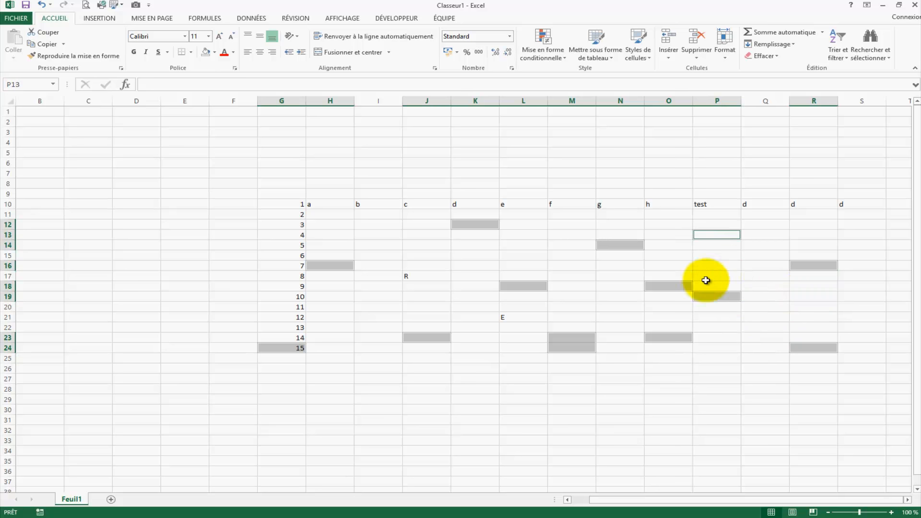
{"action": "left_click", "coordinate": [811, 307], "text": "ctrl"}
{"action": "left_click", "coordinate": [811, 224], "text": "ctrl"}
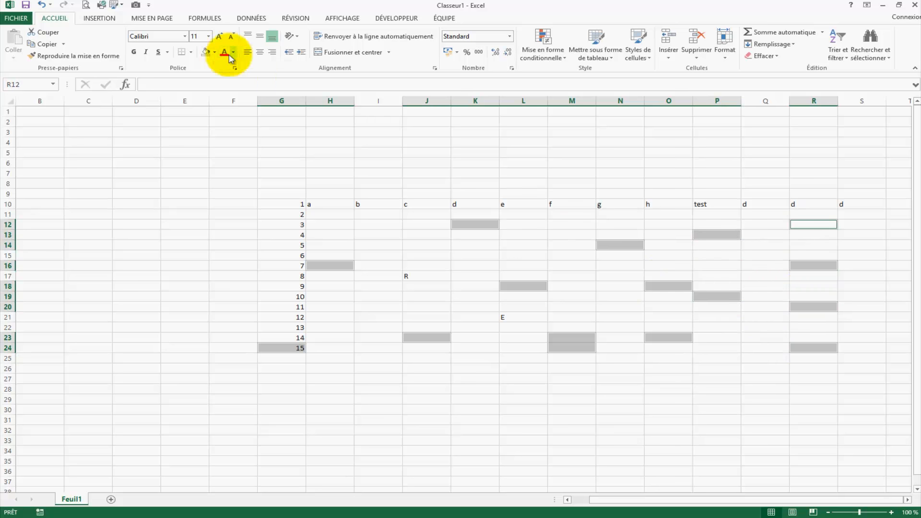
{"action": "left_click", "coordinate": [215, 51]}
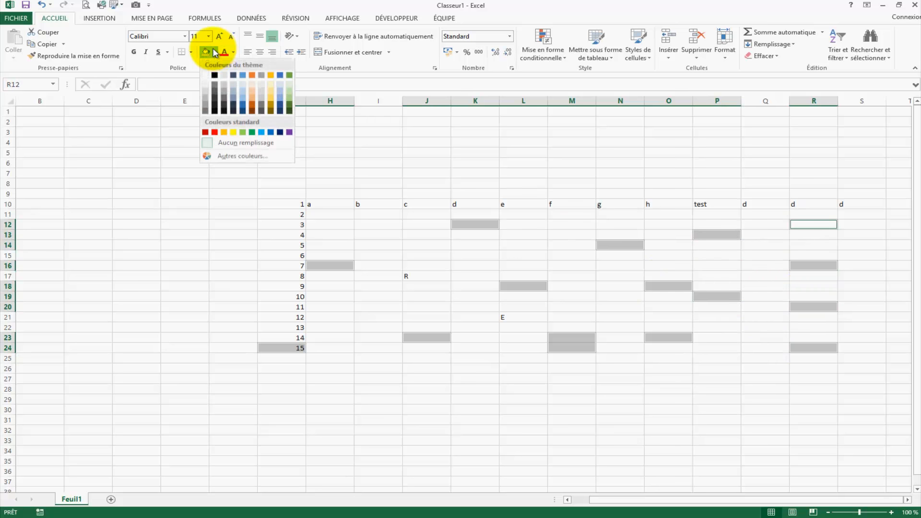
{"action": "left_click", "coordinate": [280, 132]}
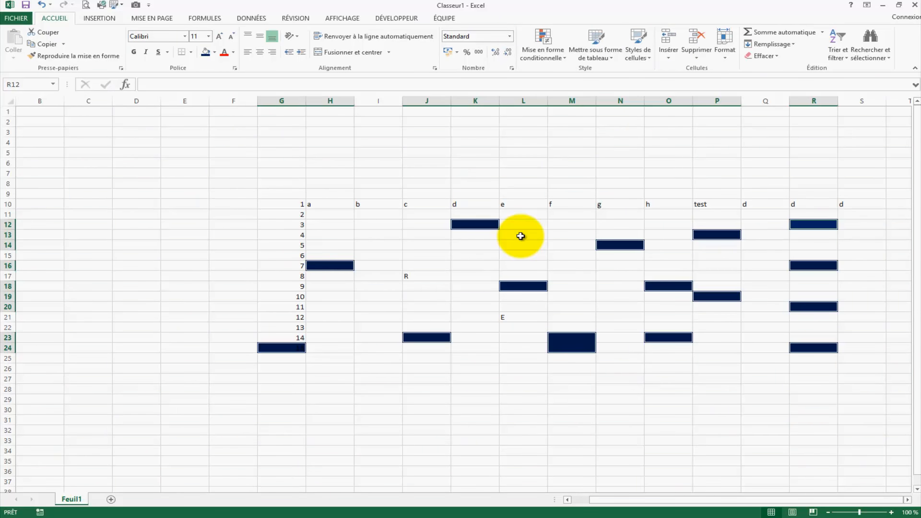
Within the multiple selection, enter dfqsdf, dfdsf, sdfsdf, sqdfsqdfqsdf, sqdfqsdfqfsd and sdf in R12, G24, J23, L18, O18 and O23
{"action": "type", "text": "dfqsdf"}
{"action": "key", "text": "Return"}
{"action": "type", "text": "dfqsf"}
{"action": "key", "text": "Return"}
{"action": "type", "text": "sdfsdf"}
{"action": "key", "text": "Return"}
{"action": "type", "text": "sqdfqsdfqfsd"}
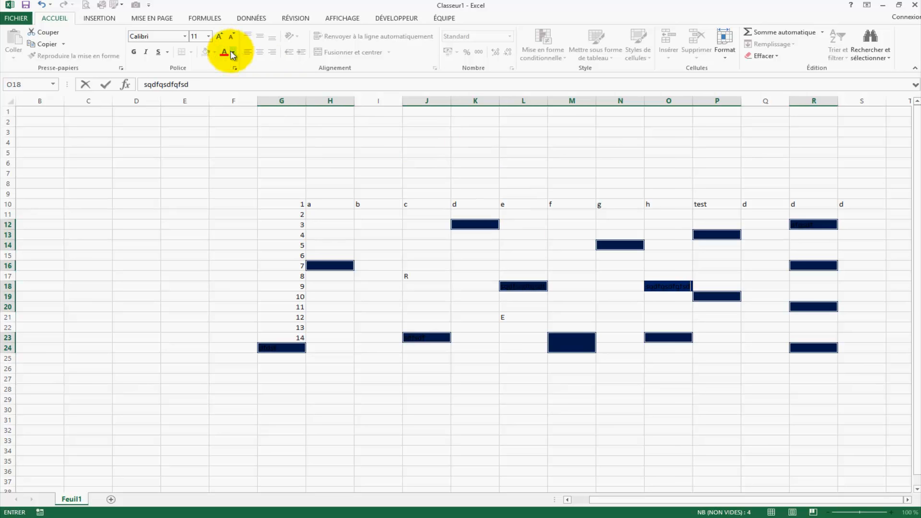
{"action": "key", "text": "Return"}
{"action": "type", "text": "sdf"}
{"action": "key", "text": "Return"}
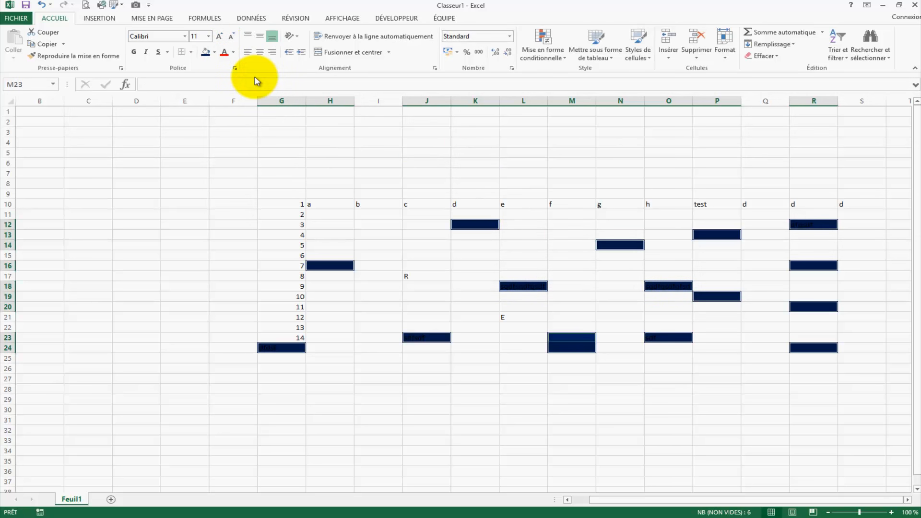
Change the fill of all selected cells to a light grey theme colour
{"action": "left_click", "coordinate": [214, 52]}
{"action": "left_click", "coordinate": [205, 98]}
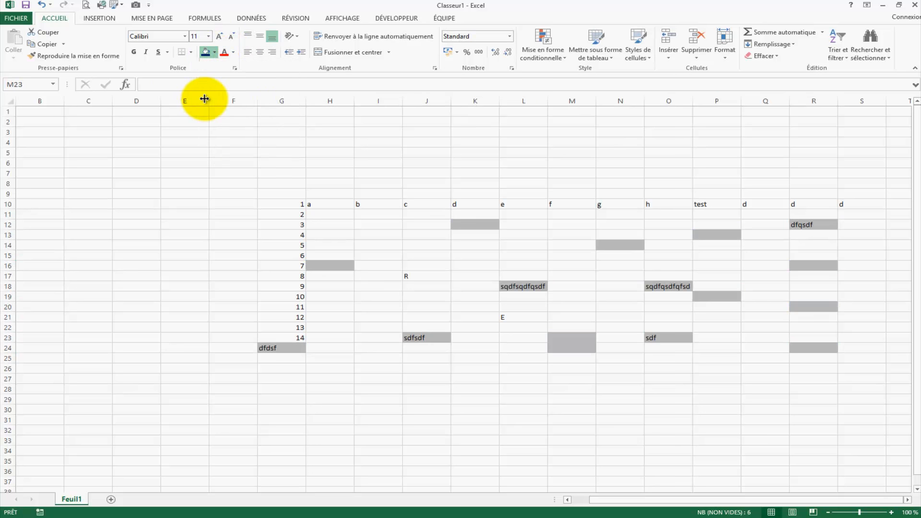
Keeping the multiple selection, enter qsdfqsf, qsfdqsdf, sdfqsdf, qsdfqsfd and sdfqsdf in M23, M24, H16, K12 and N14
{"action": "type", "text": "qsdfqsf"}
{"action": "key", "text": "Return"}
{"action": "type", "text": "qsfdqsdf"}
{"action": "key", "text": "Return"}
{"action": "type", "text": "sdfqsdf"}
{"action": "key", "text": "Return"}
{"action": "type", "text": "qsdfqsfd"}
{"action": "key", "text": "Return"}
{"action": "type", "text": "sdfqsdf"}
{"action": "key", "text": "Return"}
Enter sdfsf, sdfsdf, qsdfqsdf, qsdfqsdf and sdff in the remaining selected cells R16, R24, P19, P13 and R20
{"action": "type", "text": "sdfsf"}
{"action": "key", "text": "Return"}
{"action": "type", "text": "sdfsdf"}
{"action": "key", "text": "Return"}
{"action": "type", "text": "qsdfqsdf"}
{"action": "key", "text": "Return"}
{"action": "type", "text": "qsd"}
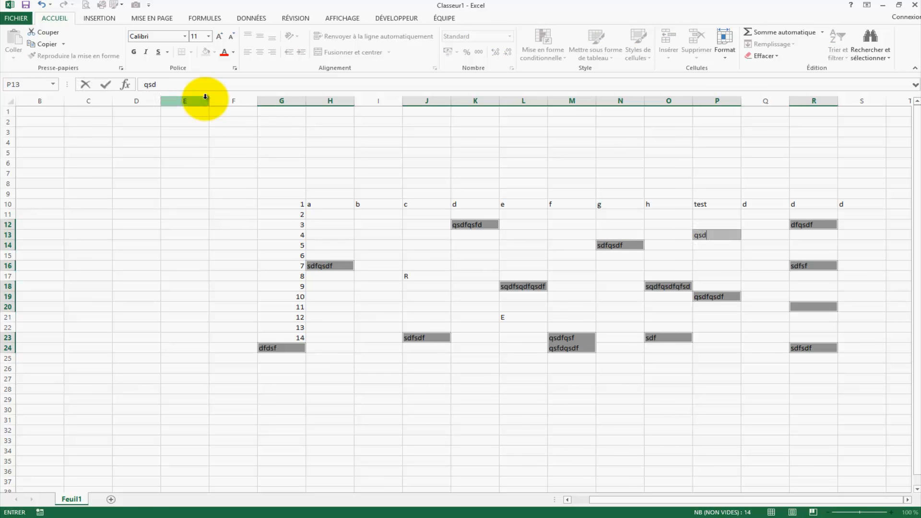
{"action": "key", "text": "Return"}
{"action": "type", "text": "sdff"}
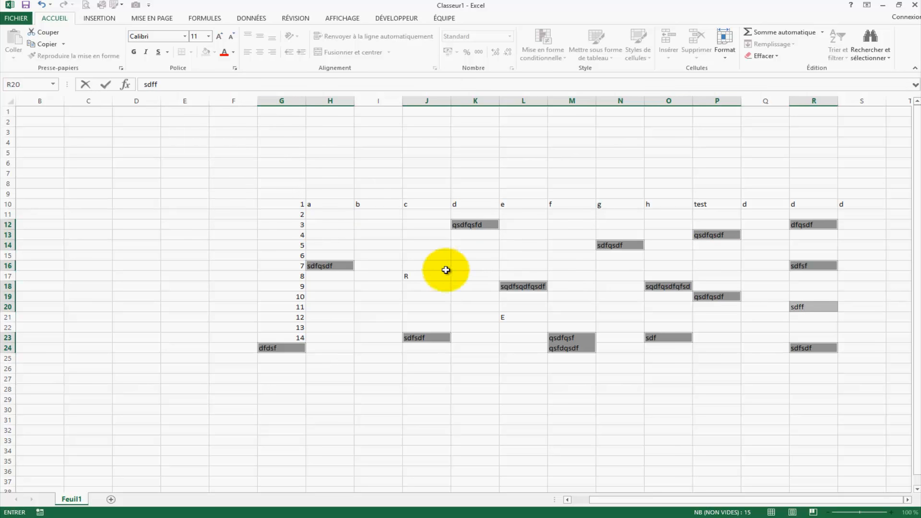
{"action": "left_click_drag", "start_coordinate": [211, 252], "coordinate": [205, 255]}
Enter the text je cherche in cell C10
{"action": "left_click", "coordinate": [136, 176]}
{"action": "left_click", "coordinate": [84, 208]}
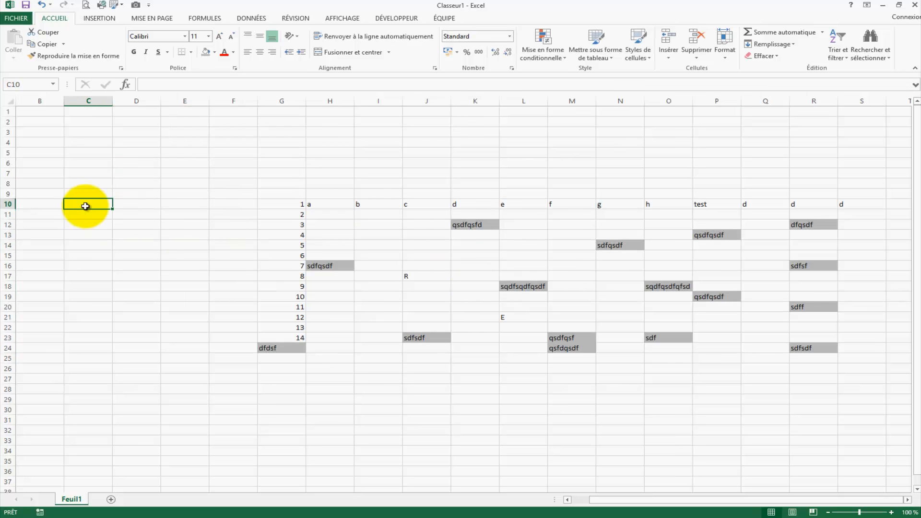
{"action": "type", "text": "je cherche"}
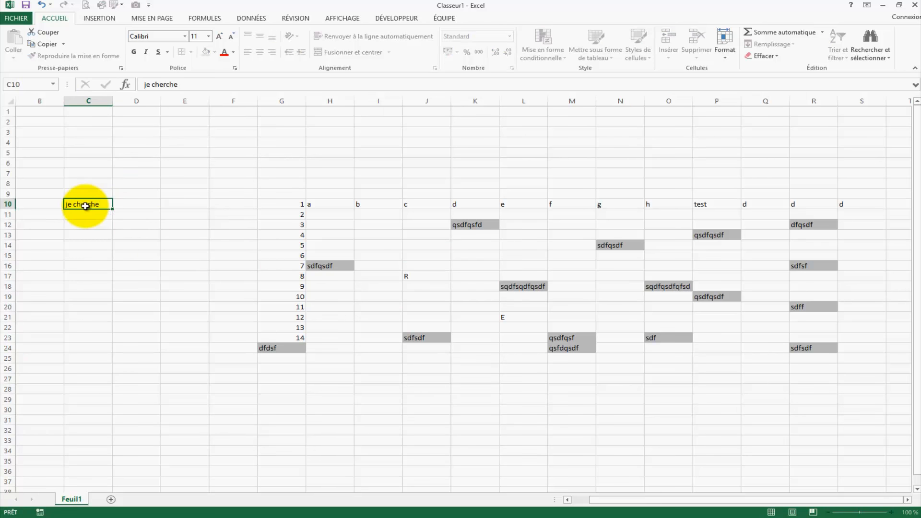
Enter the letters a to g, one per cell, in C11 to C17 below the je cherche heading
{"action": "key", "text": "Return"}
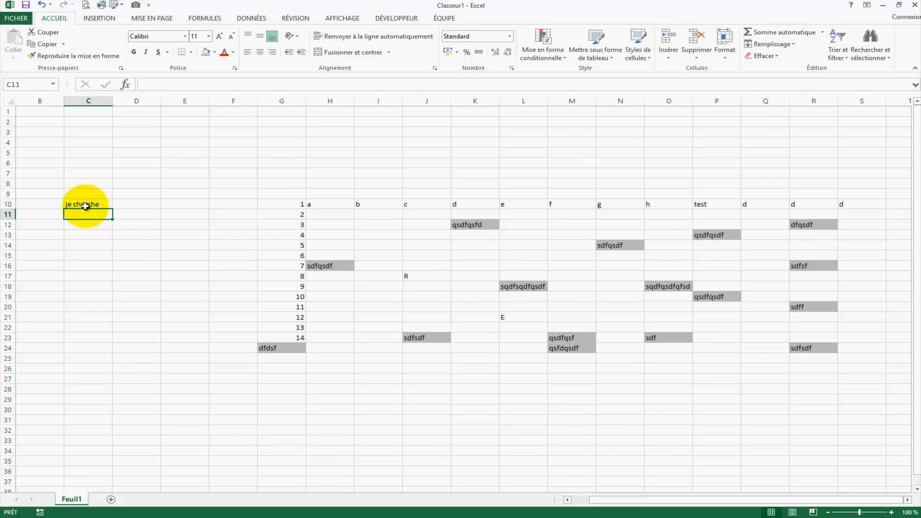
{"action": "type", "text": "a"}
{"action": "key", "text": "Return"}
{"action": "type", "text": "b"}
{"action": "key", "text": "Return"}
{"action": "type", "text": "c"}
{"action": "key", "text": "Return"}
{"action": "type", "text": "d"}
{"action": "key", "text": "Return"}
{"action": "type", "text": "e"}
{"action": "key", "text": "Return"}
{"action": "type", "text": "f"}
{"action": "key", "text": "Return"}
{"action": "type", "text": "g"}
{"action": "key", "text": "Return"}
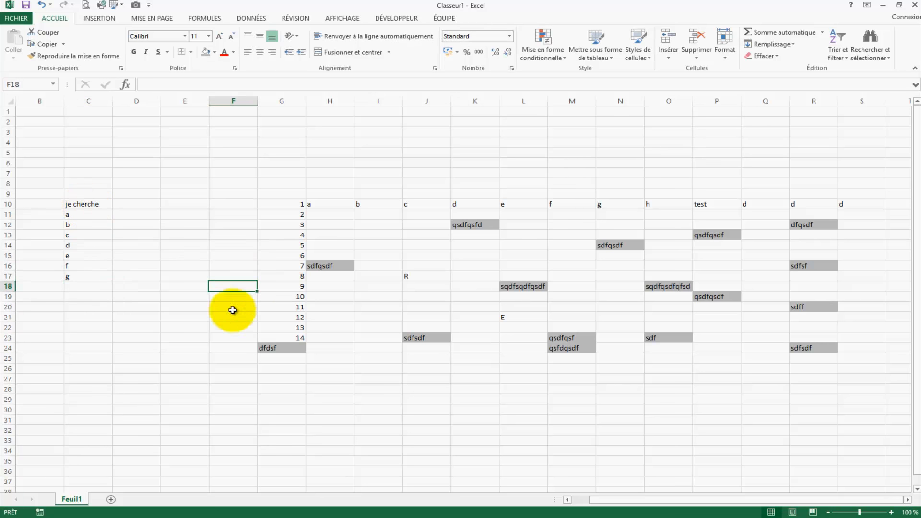
Select the range C11:C17, find the next e within that selection, and leave the search with cell H30 selected
{"action": "left_click", "coordinate": [98, 205]}
{"action": "left_click_drag", "start_coordinate": [72, 215], "coordinate": [79, 274]}
{"action": "key", "text": "ctrl+f"}
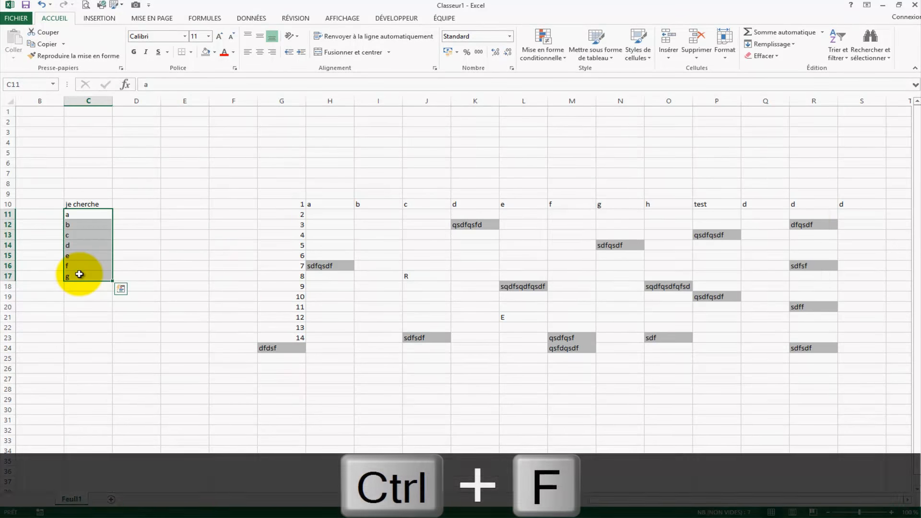
{"action": "type", "text": "e"}
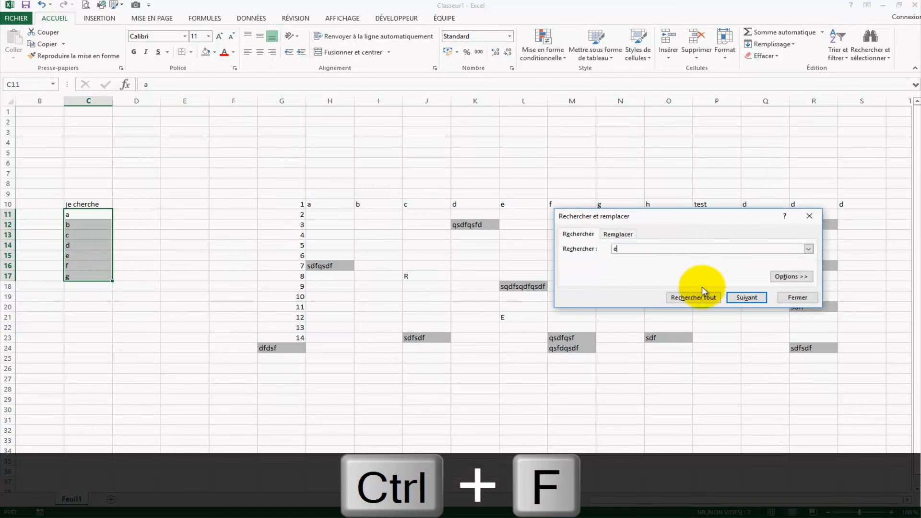
{"action": "left_click", "coordinate": [750, 299]}
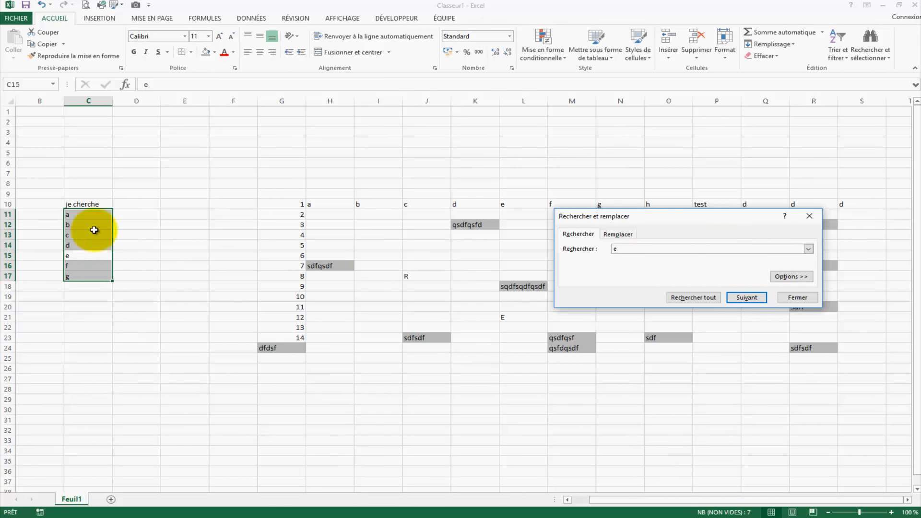
{"action": "left_click", "coordinate": [797, 298]}
{"action": "left_click", "coordinate": [328, 410]}
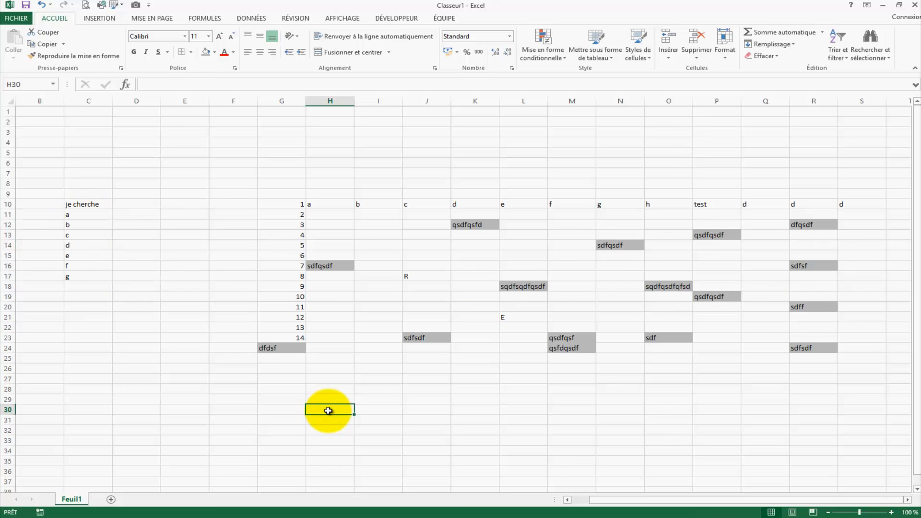